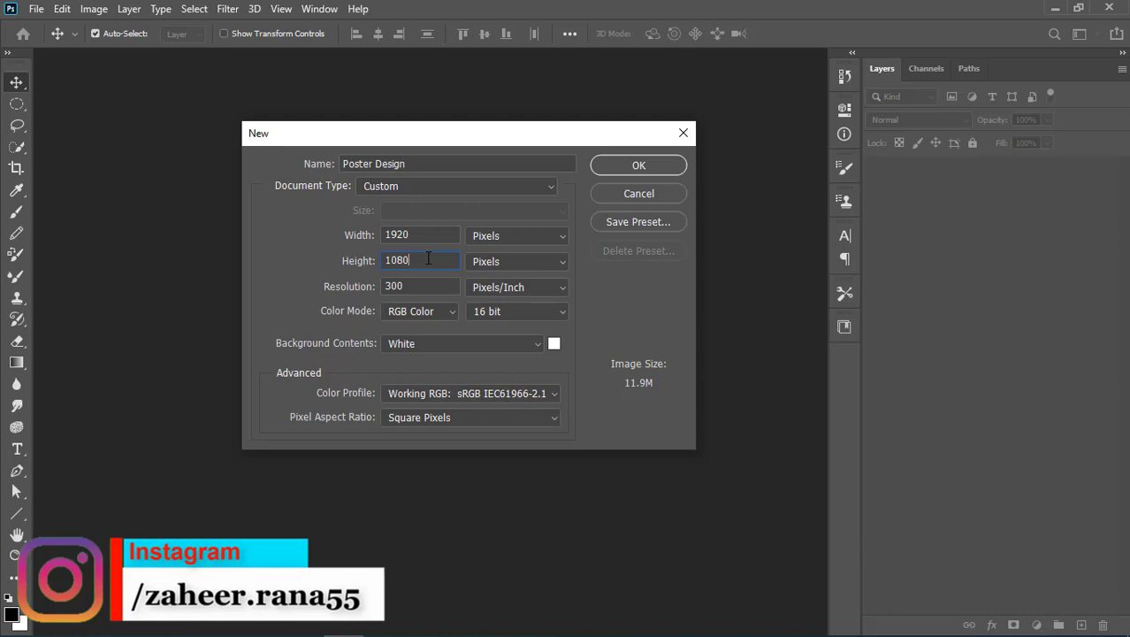
Create the 1920 x 1080 pixel document Poster Design at 300 pixels/inch in 16-bit RGB colour with a white background.
left_click(429, 286)
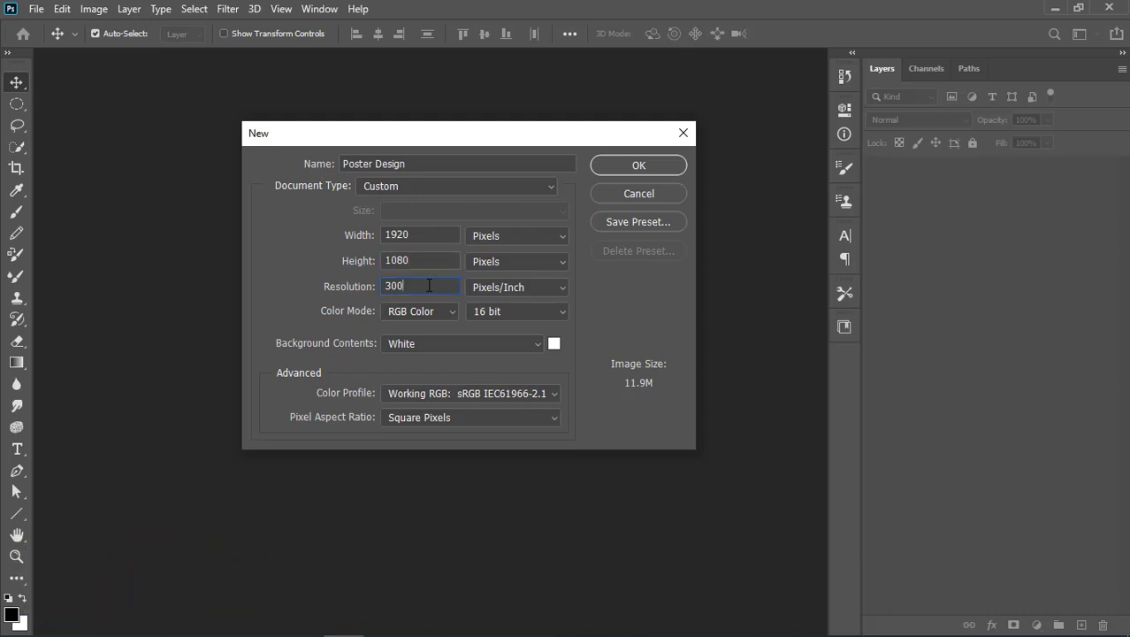
left_click_drag(429, 286, 387, 302)
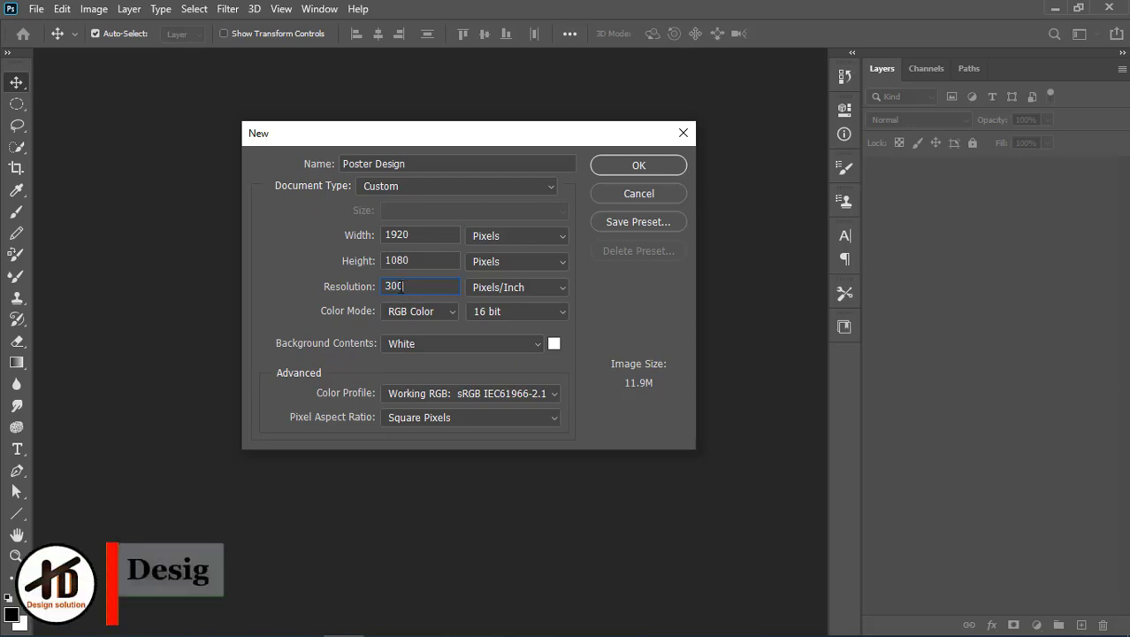
left_click(421, 312)
left_click(483, 313)
left_click(482, 310)
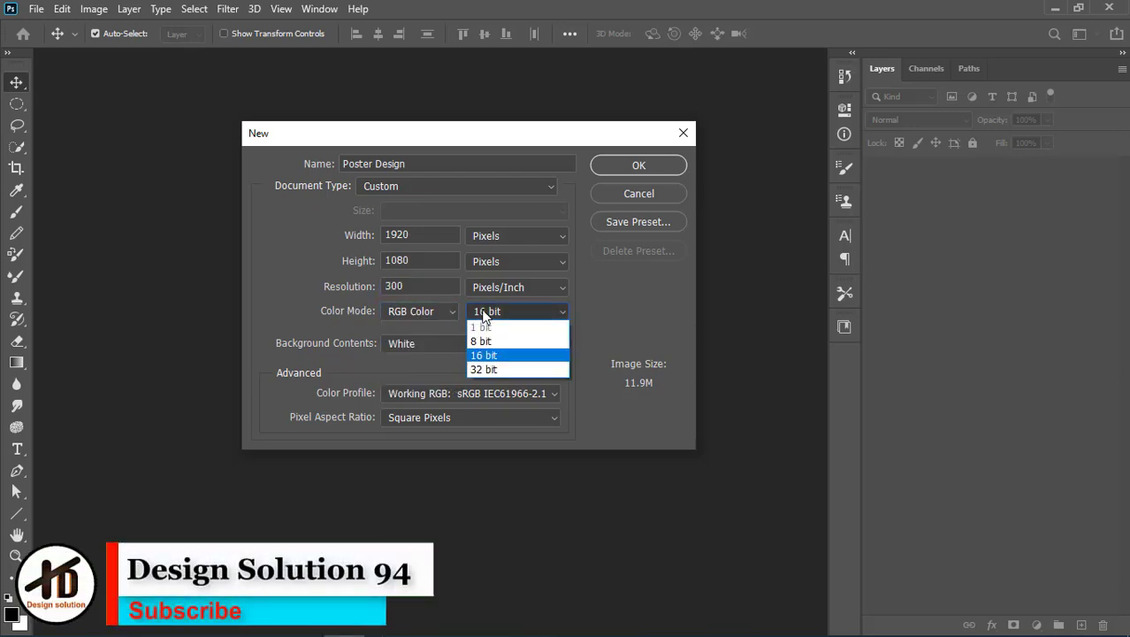
left_click(491, 354)
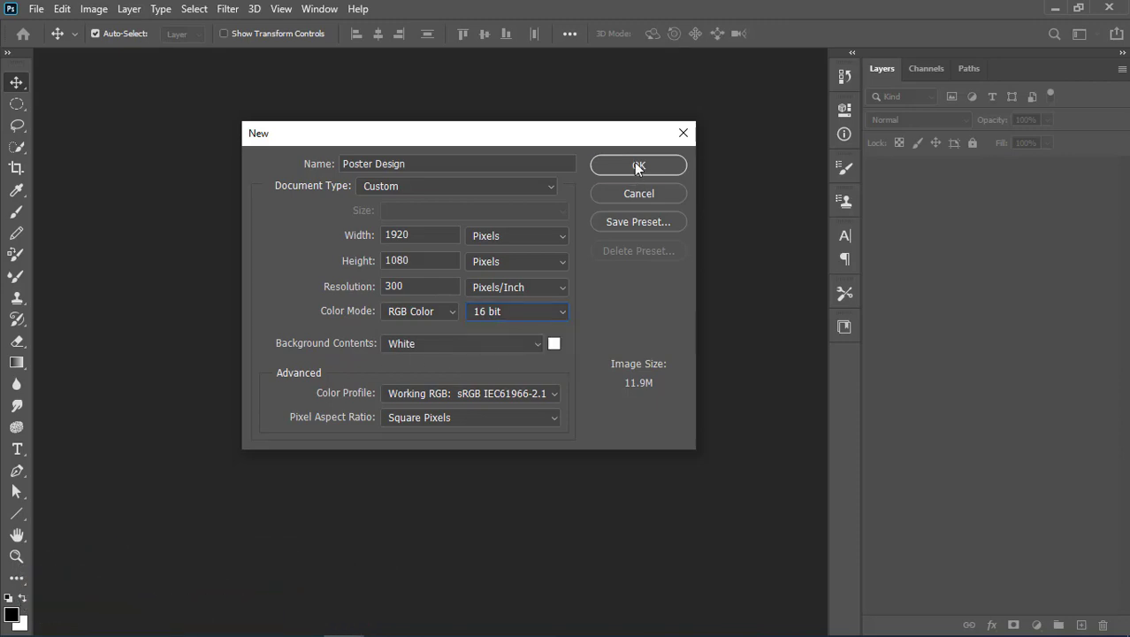
left_click(606, 166)
Open Sohes.png and bring its red shoe into the Poster Design document.
left_click(36, 8)
left_click(61, 43)
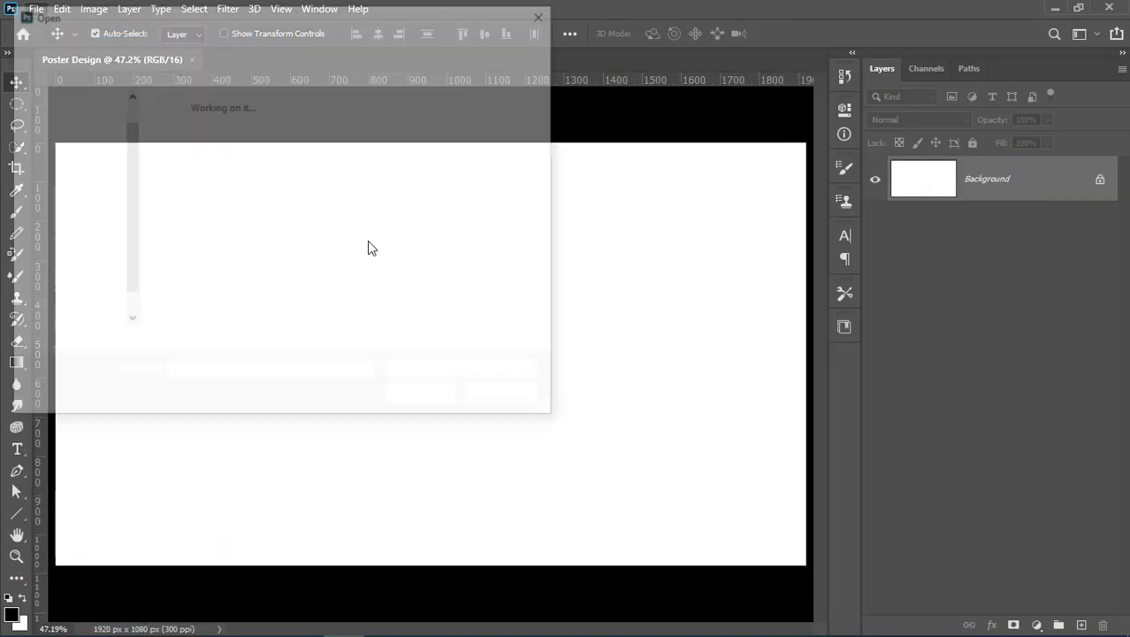
double_click(201, 247)
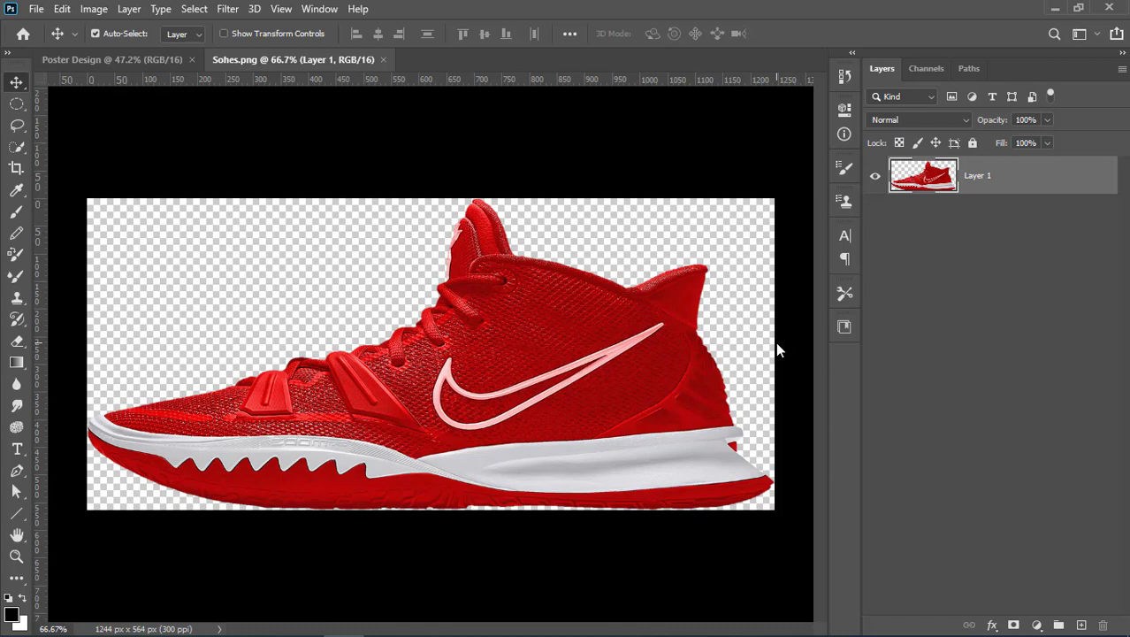
mouse_move(517, 345)
left_mouse_down()
mouse_move(192, 61)
mouse_move(512, 336)
left_mouse_up()
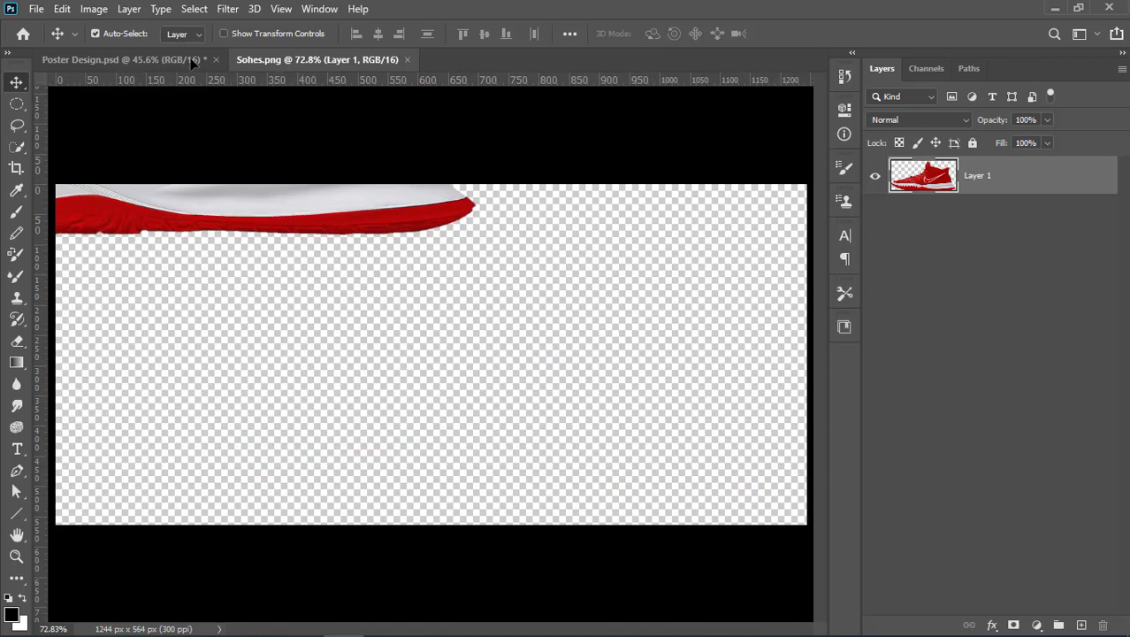
Rename the imported shoe layer in Poster Design as Shoe.
key("e")
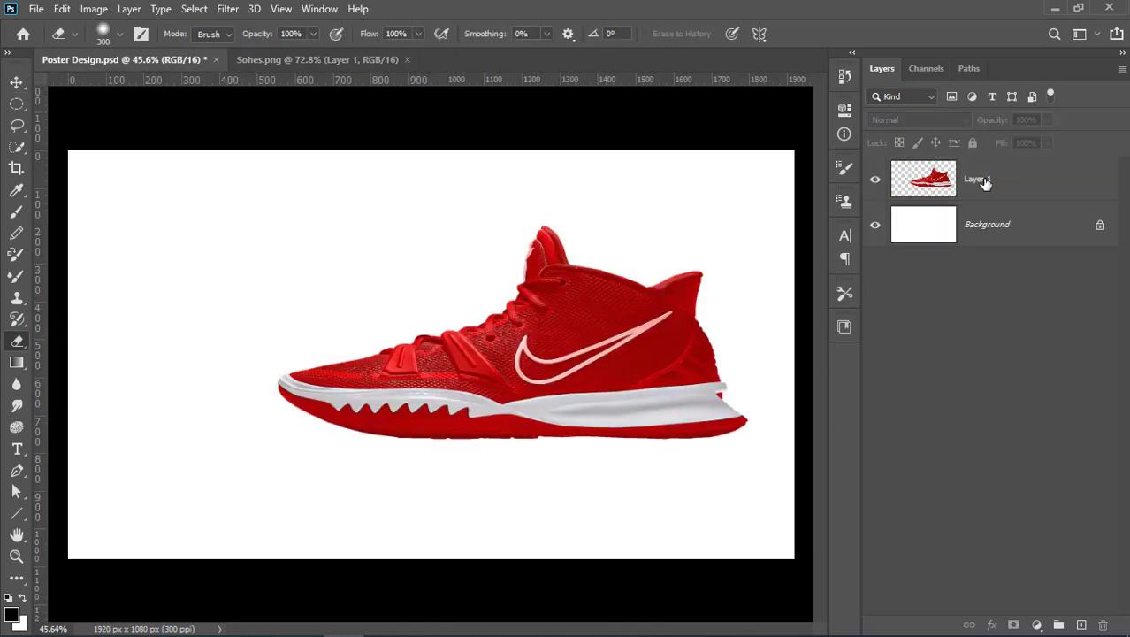
double_click(983, 180)
type("Shoe")
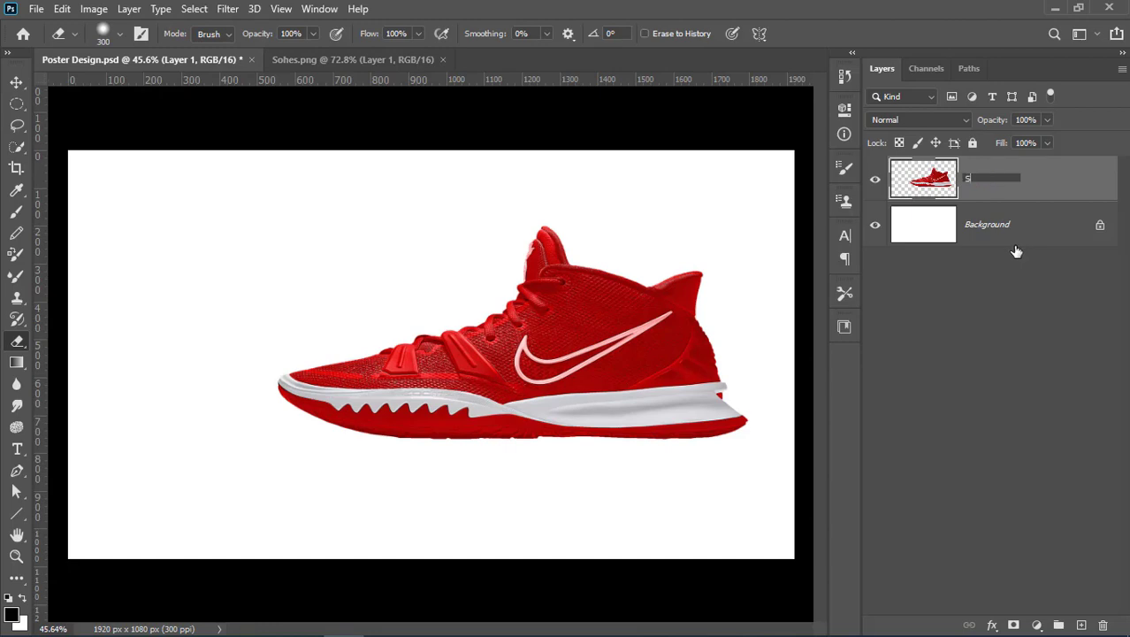
key("Return")
Rotate the shoe counterclockwise so its toe points down, scale it down and position it near the middle of the canvas.
key("ctrl+t")
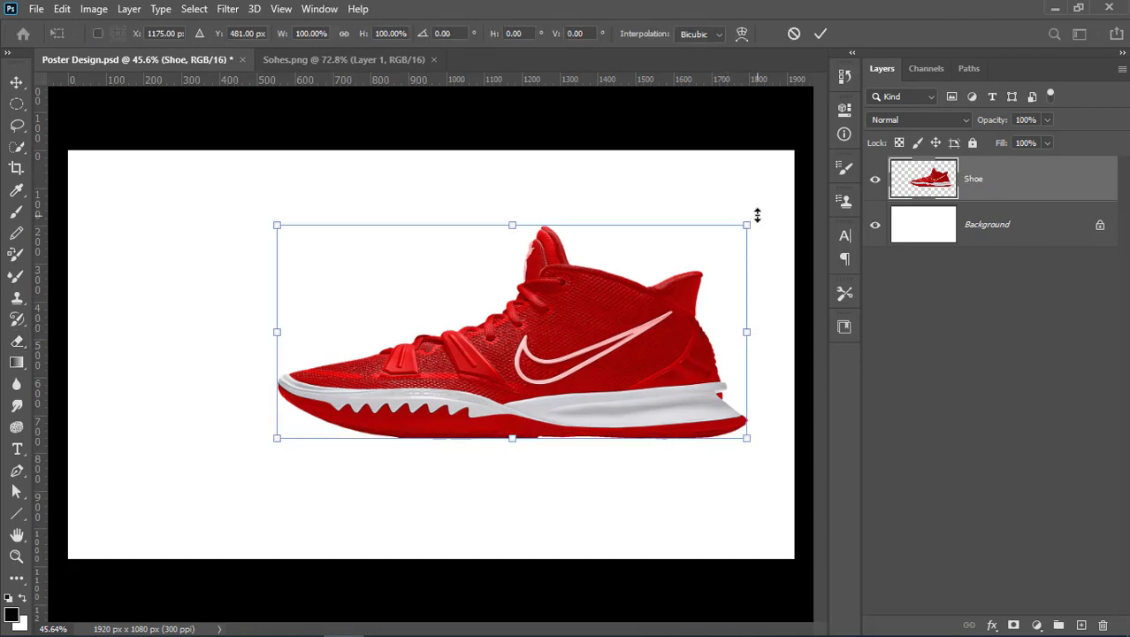
left_click_drag(759, 214, 626, 152)
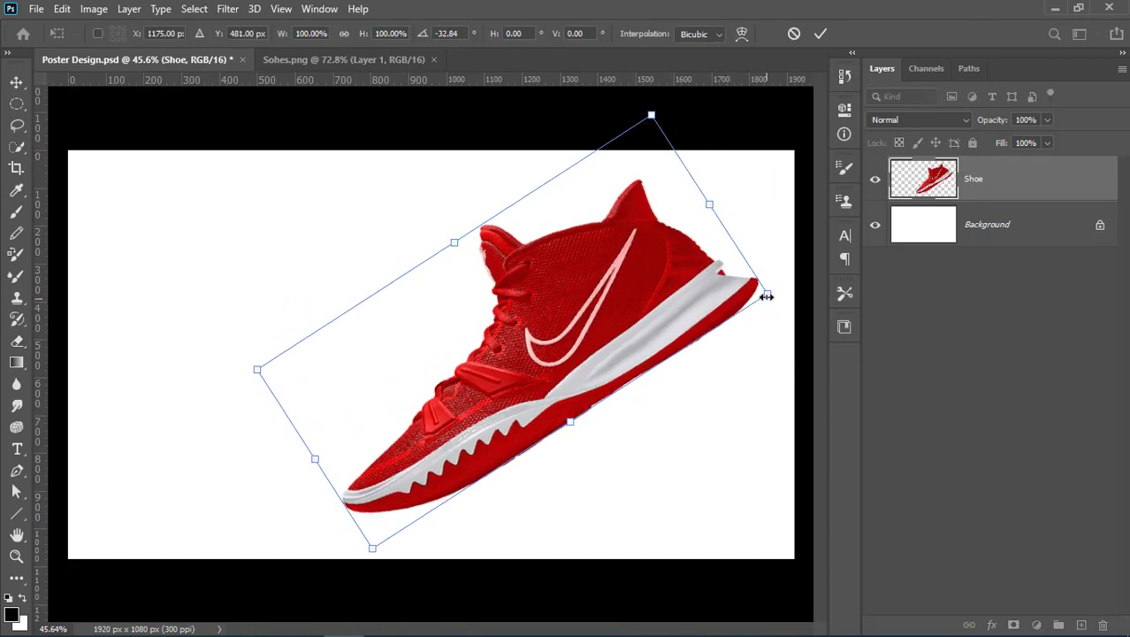
left_click_drag(764, 293, 697, 299)
left_click_drag(592, 305, 508, 308)
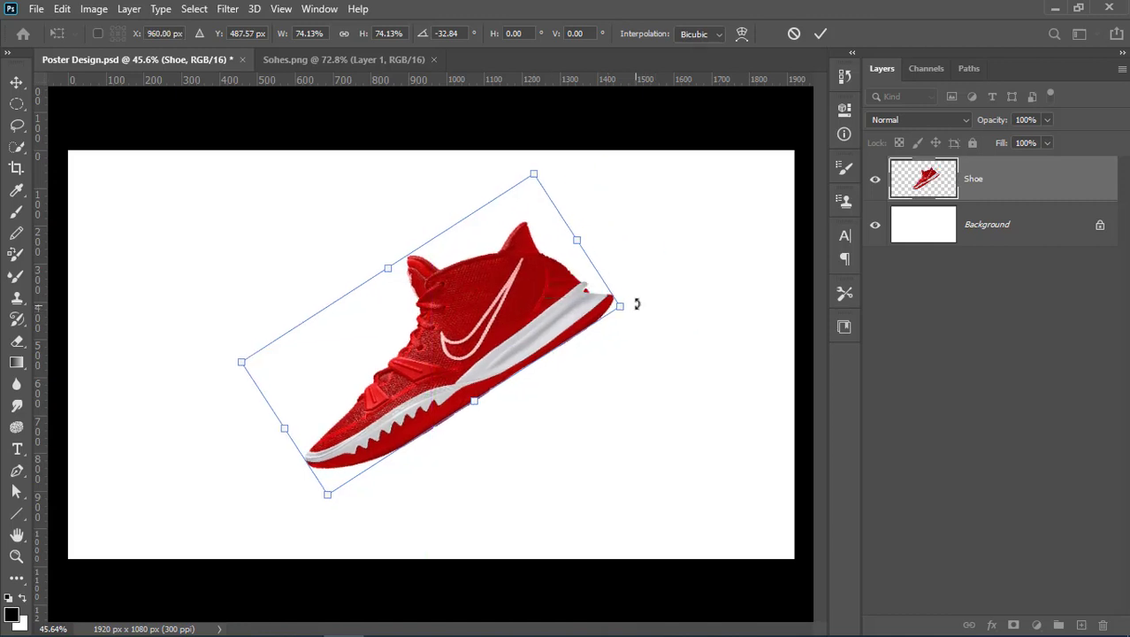
left_click_drag(636, 303, 555, 300)
left_click_drag(605, 299, 619, 297)
left_click_drag(567, 298, 554, 303)
Add a dark red solid colour fill layer, hex 680202, directly above the Background layer.
left_click(988, 224)
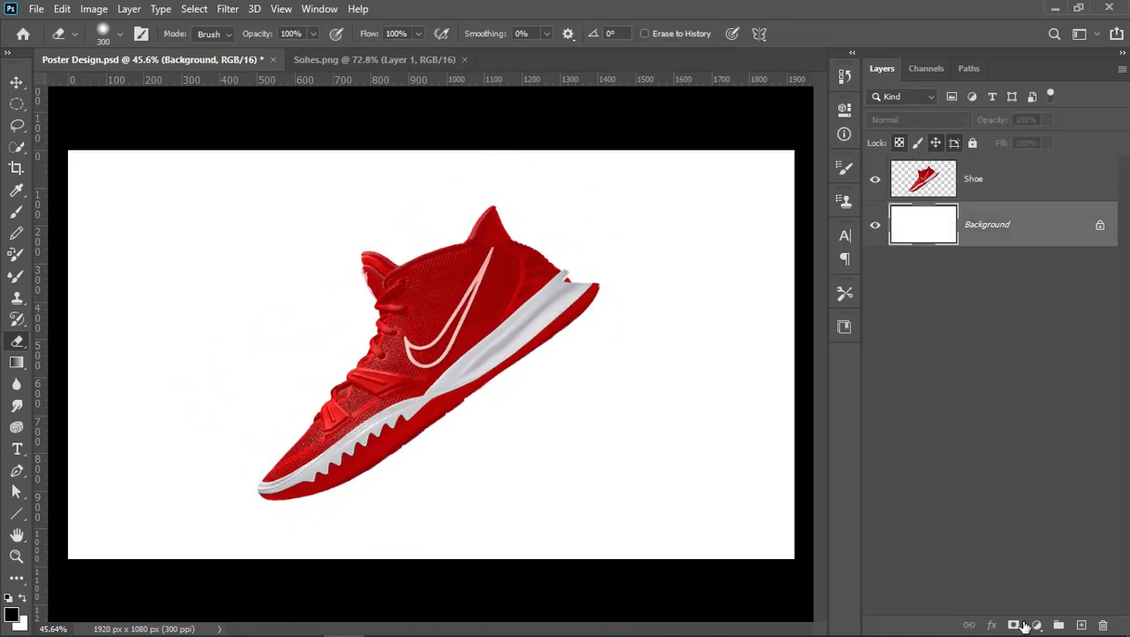
left_click(1036, 625)
left_click(1029, 330)
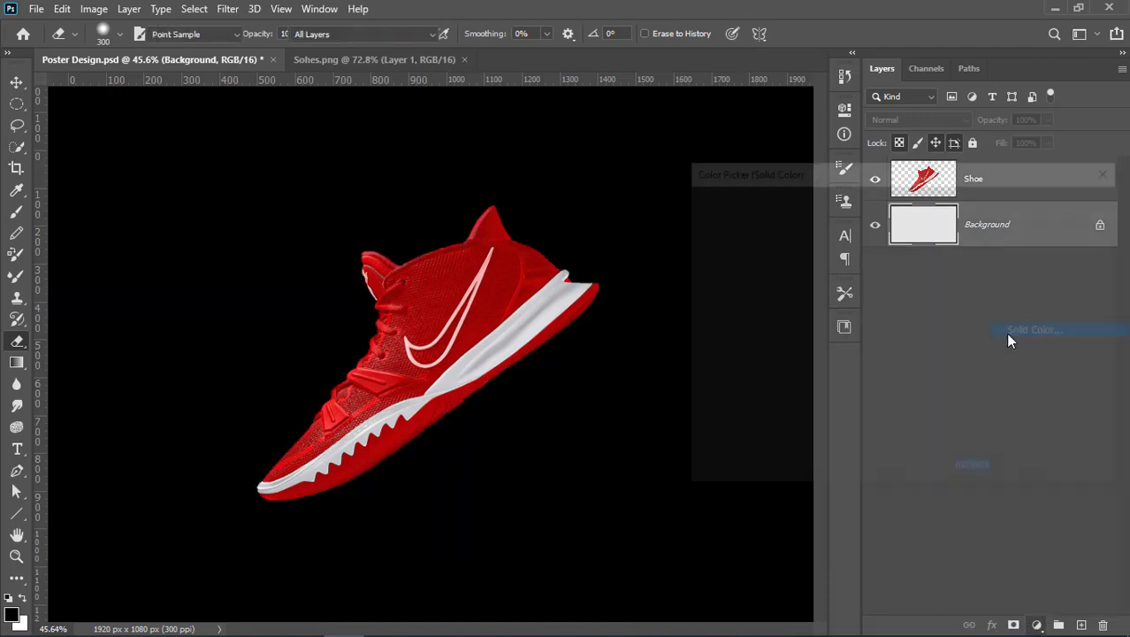
left_click(900, 332)
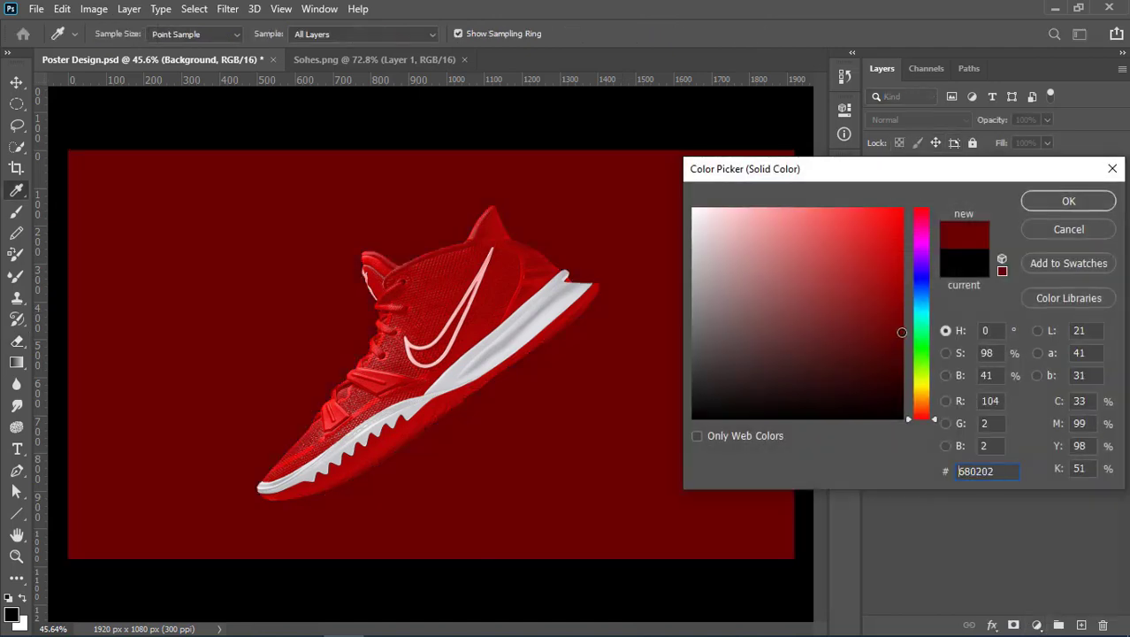
left_click(1061, 203)
Rename the colour fill layer as Background Colour and delete the original white Background layer.
key("e")
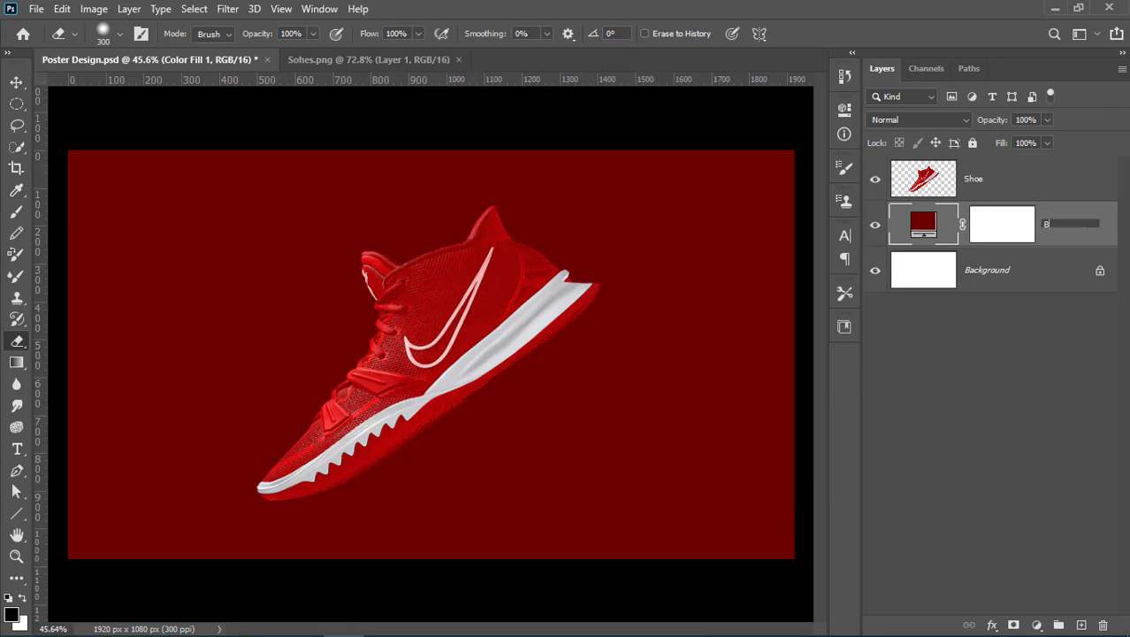
type("ound Colour")
key("Return")
left_click(983, 268)
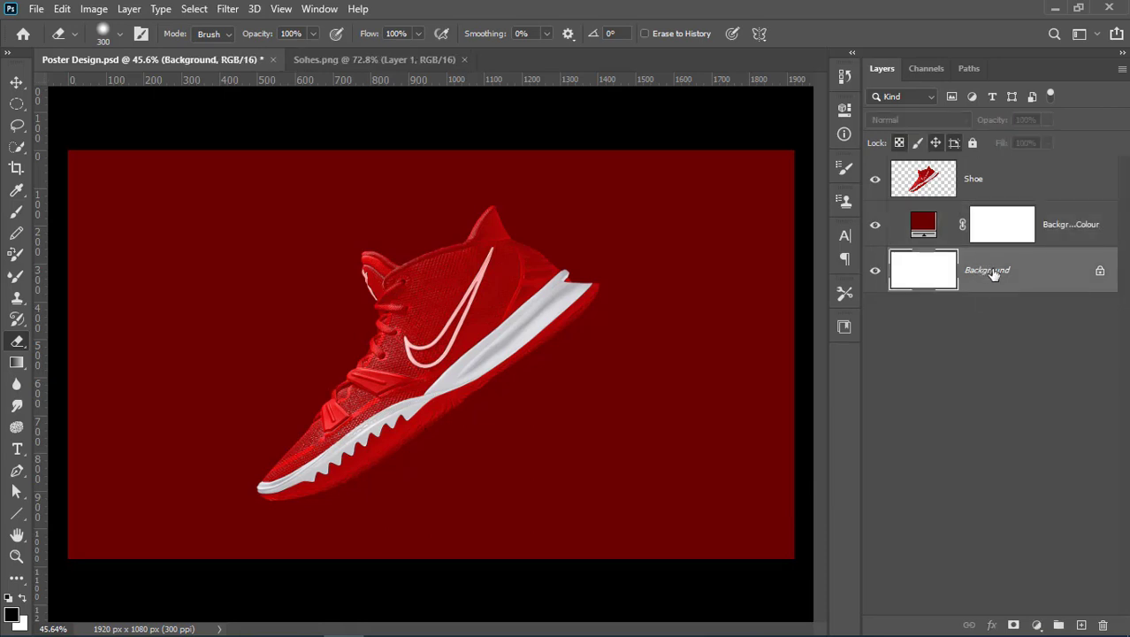
left_click_drag(990, 275, 1103, 625)
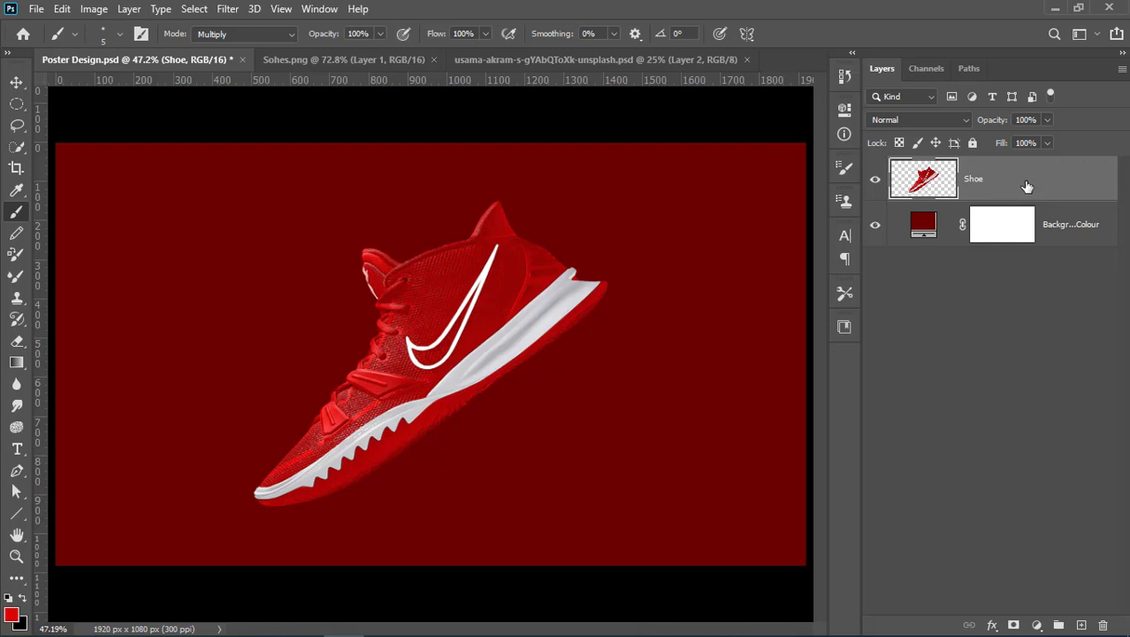
Add a dark red Multiply drop shadow to the Shoe layer: 100% opacity, 150° angle, 50 px distance, 25% spread and 50 px size.
double_click(1081, 180)
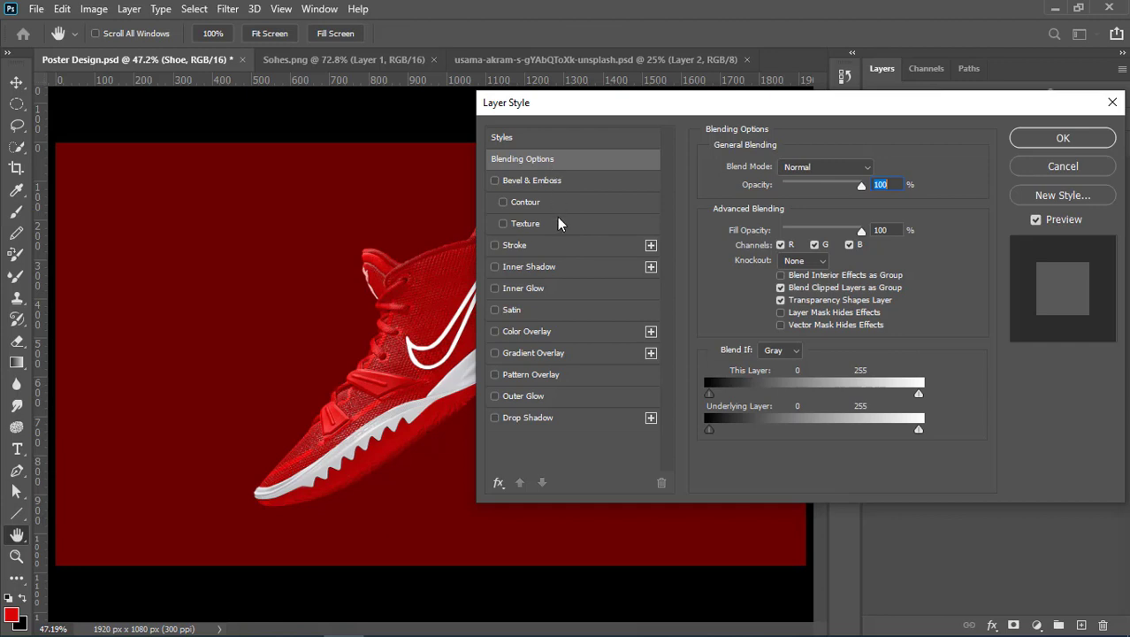
left_click(524, 417)
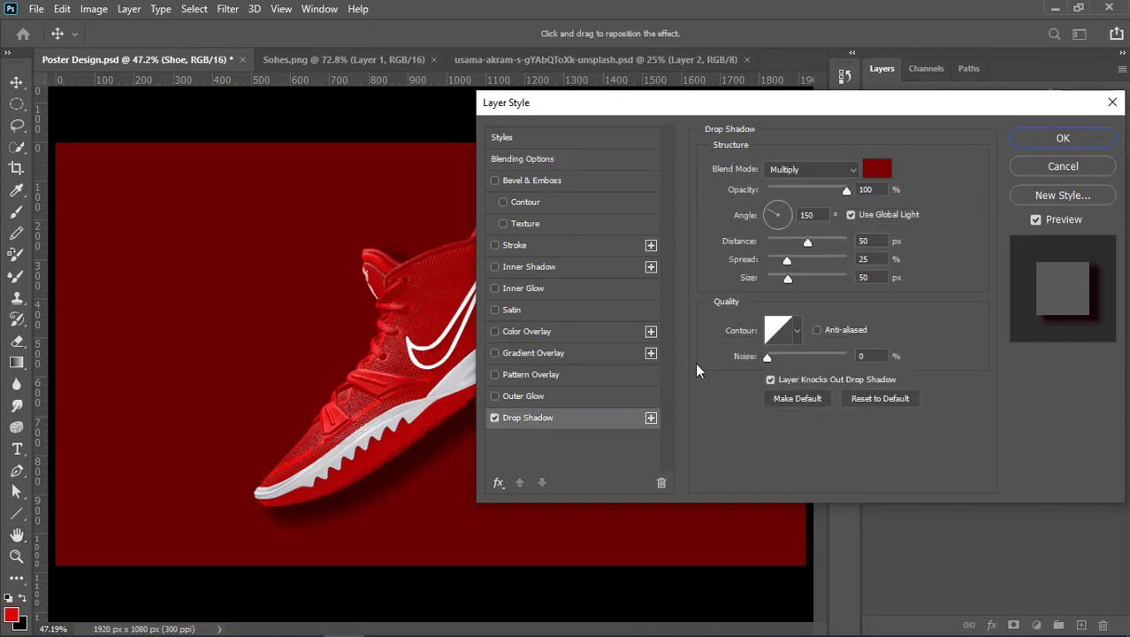
left_click(794, 165)
left_click(778, 228)
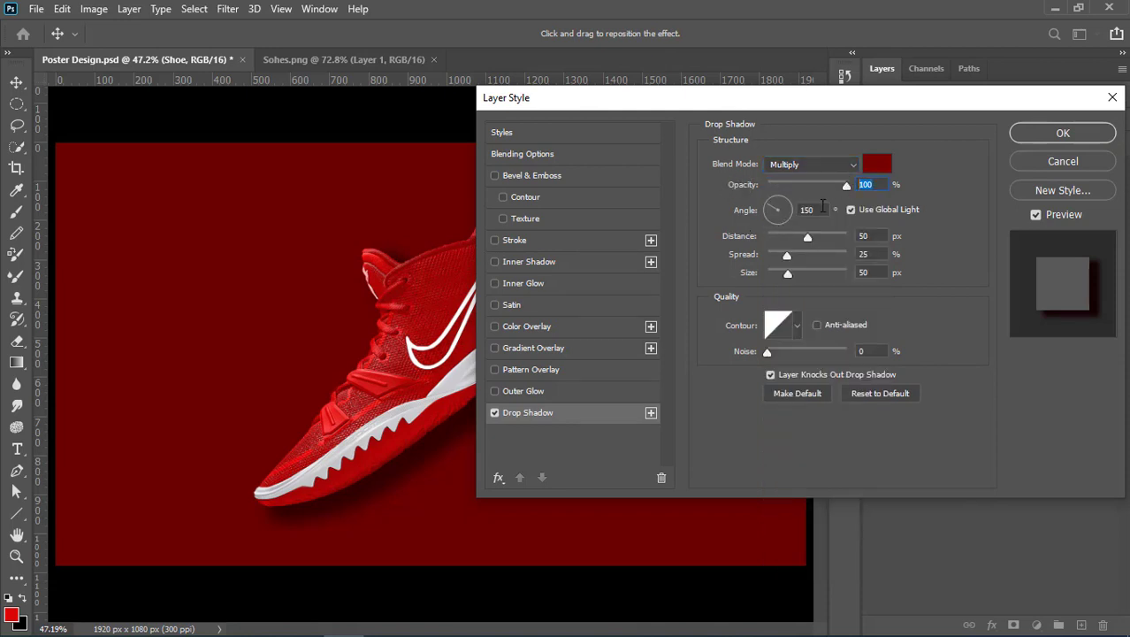
key("Tab")
left_click(807, 237)
key("Tab")
left_click(869, 272)
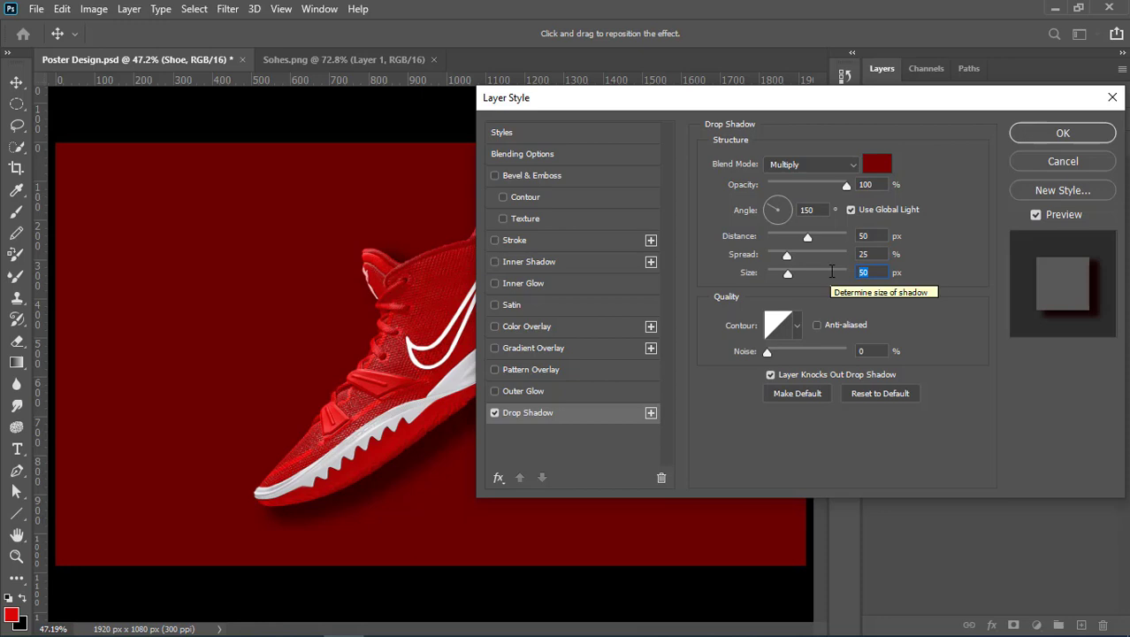
type("50")
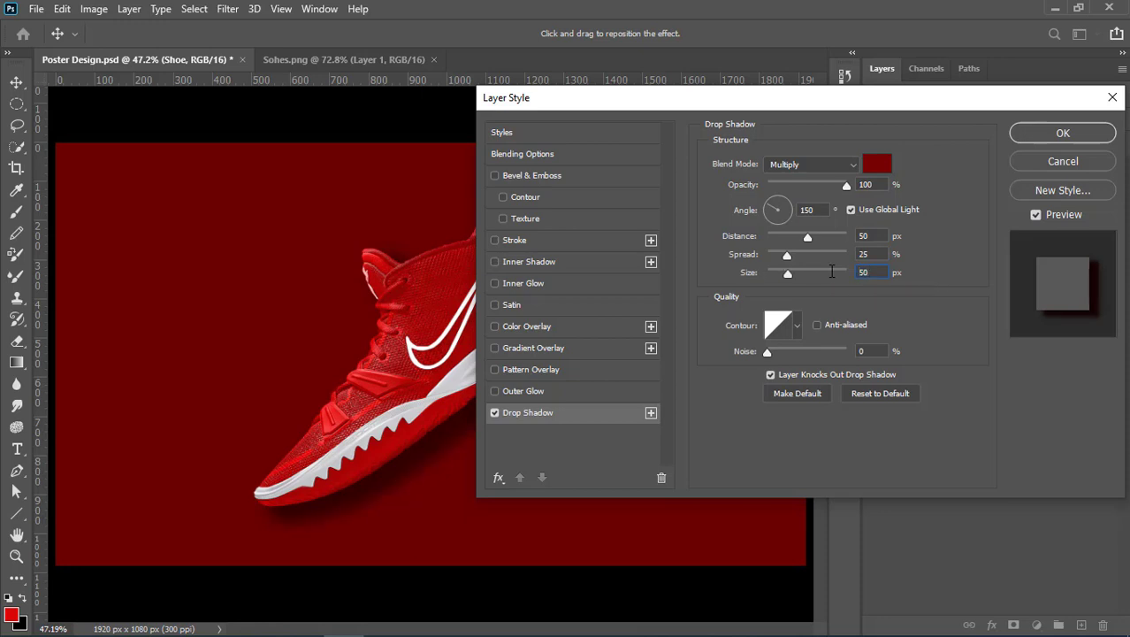
left_click(1039, 139)
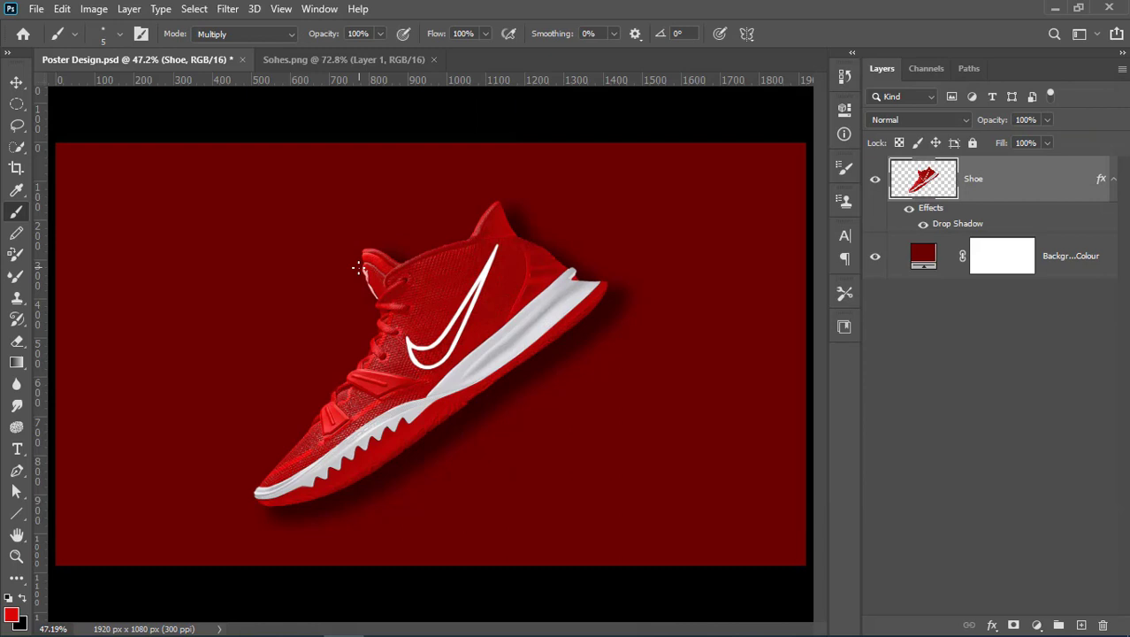
Open NIKE_logo.png, bring the logo into Poster Design and scale it to about 62%.
key("v")
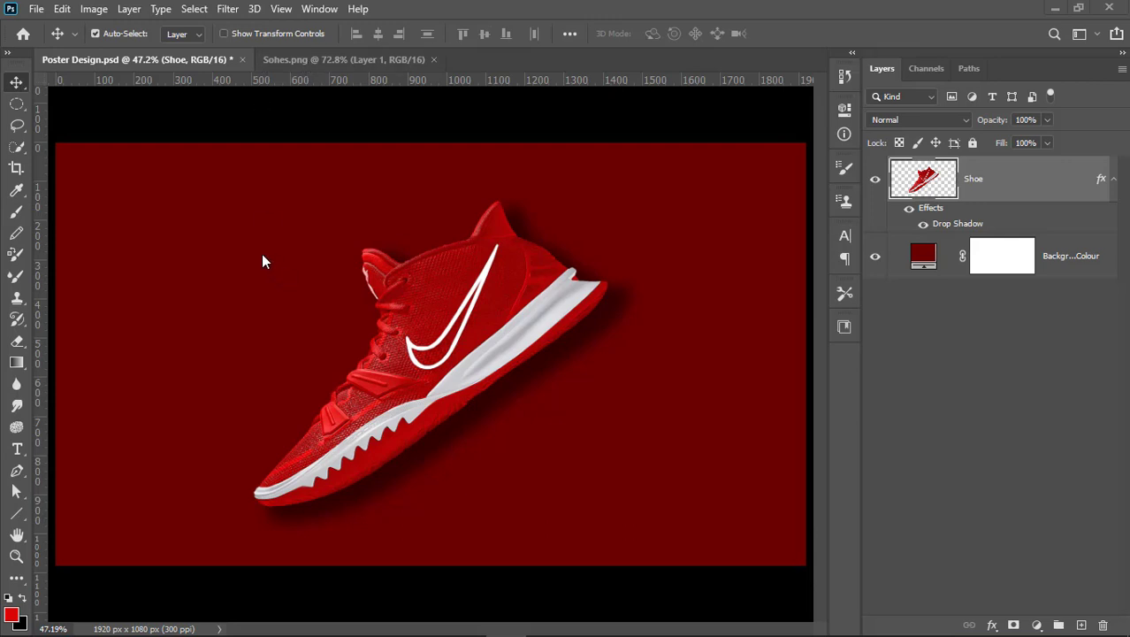
left_click(36, 9)
left_click(55, 42)
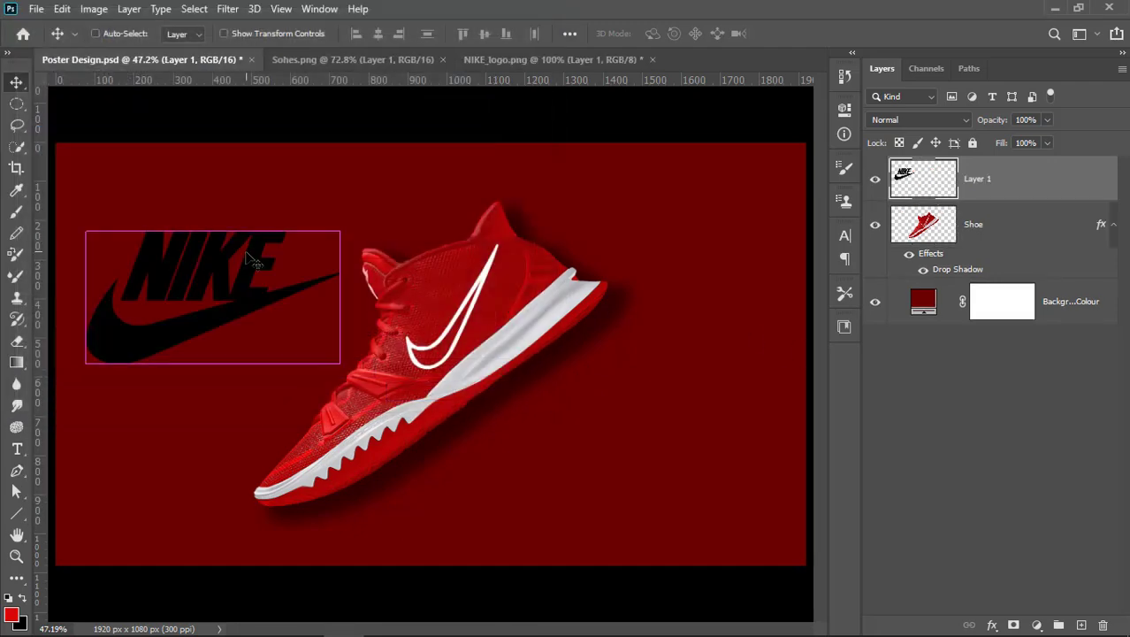
key("ctrl+t")
left_click_drag(339, 231, 291, 256)
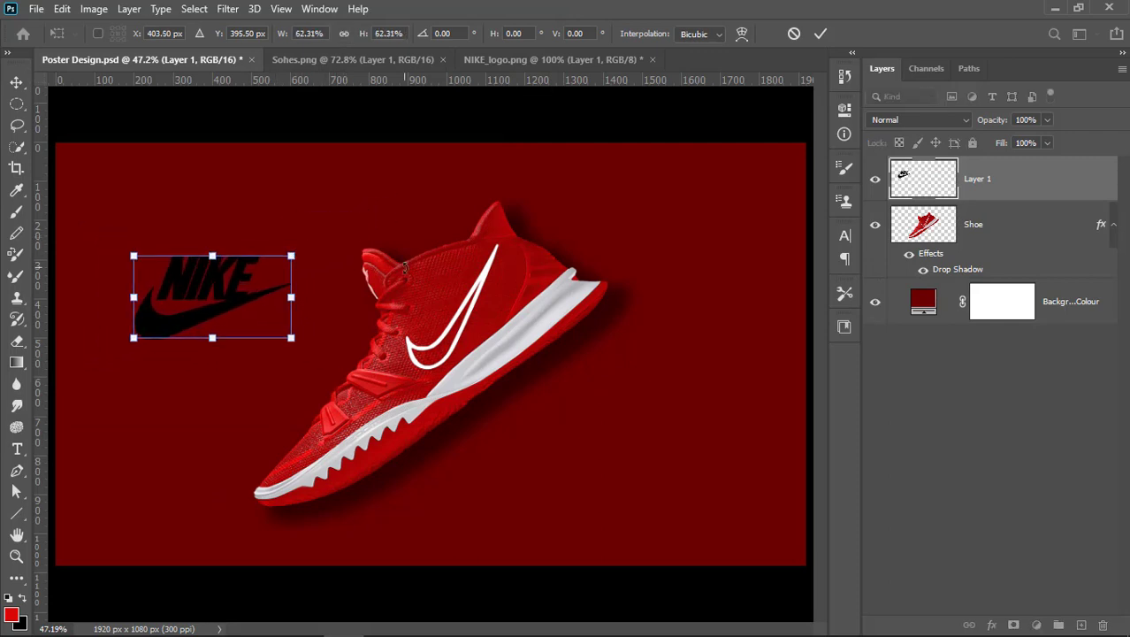
key("Return")
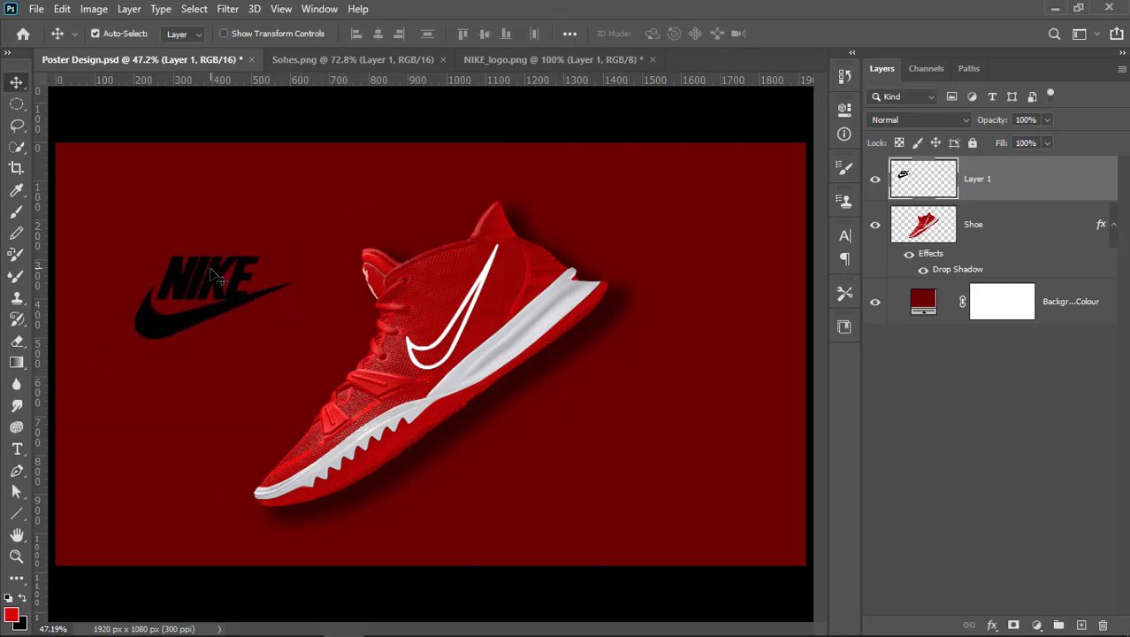
Move the NIKE logo to the poster's top-left corner and duplicate it three times in a row along the top edge.
left_click_drag(209, 265, 126, 159)
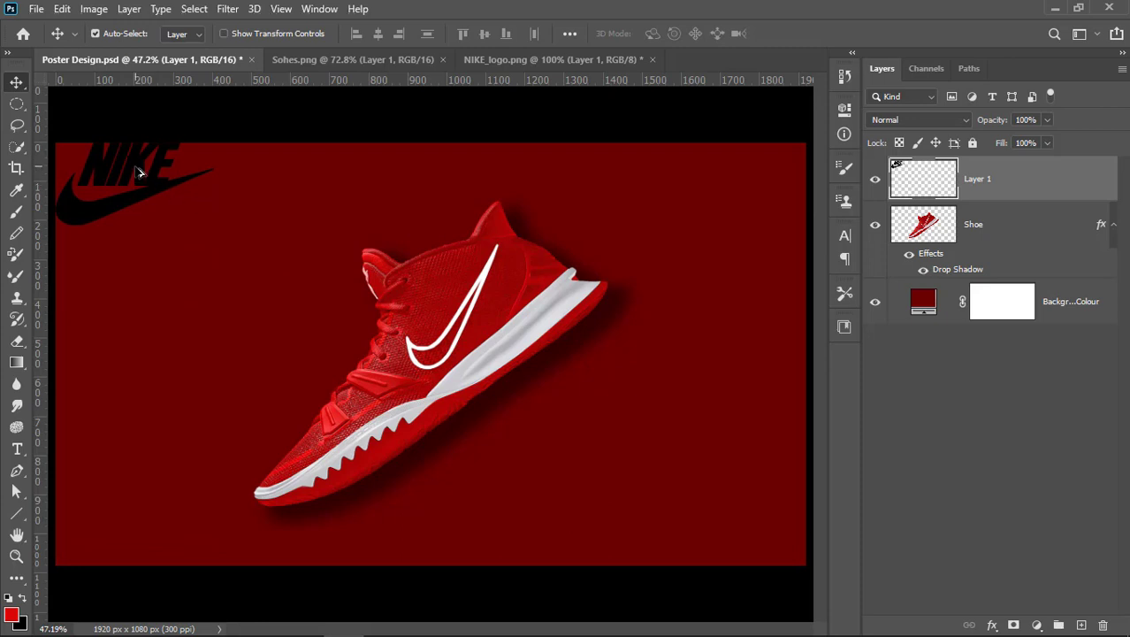
left_click_drag(153, 175, 318, 185)
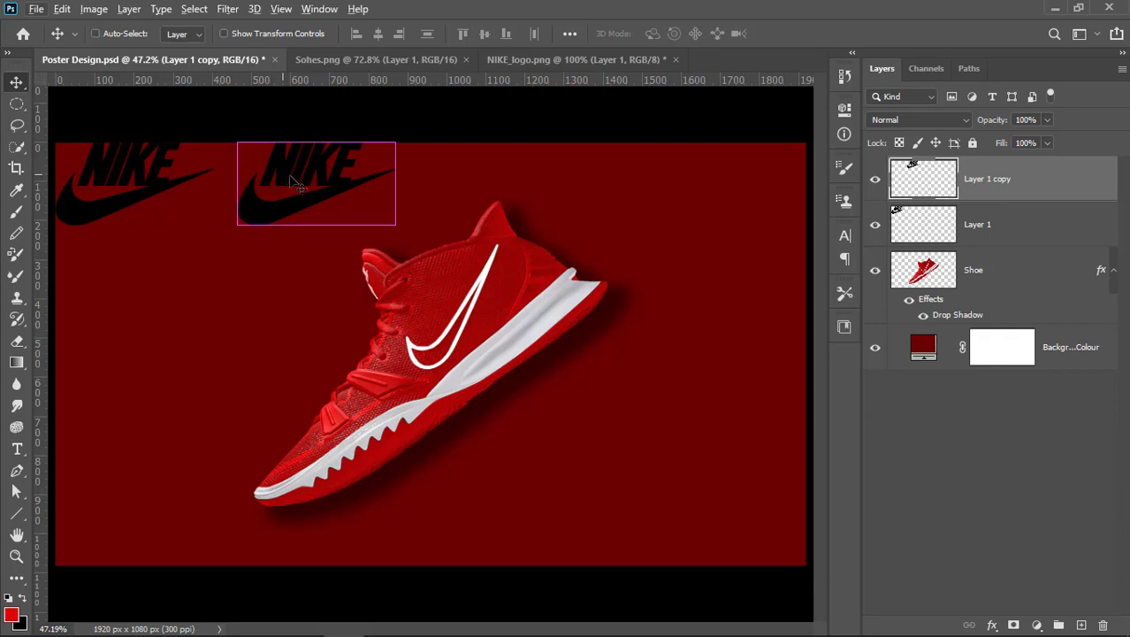
left_click_drag(303, 193, 665, 196)
Convert the four NIKE logo layers into a single smart object.
left_click(980, 316, "shift")
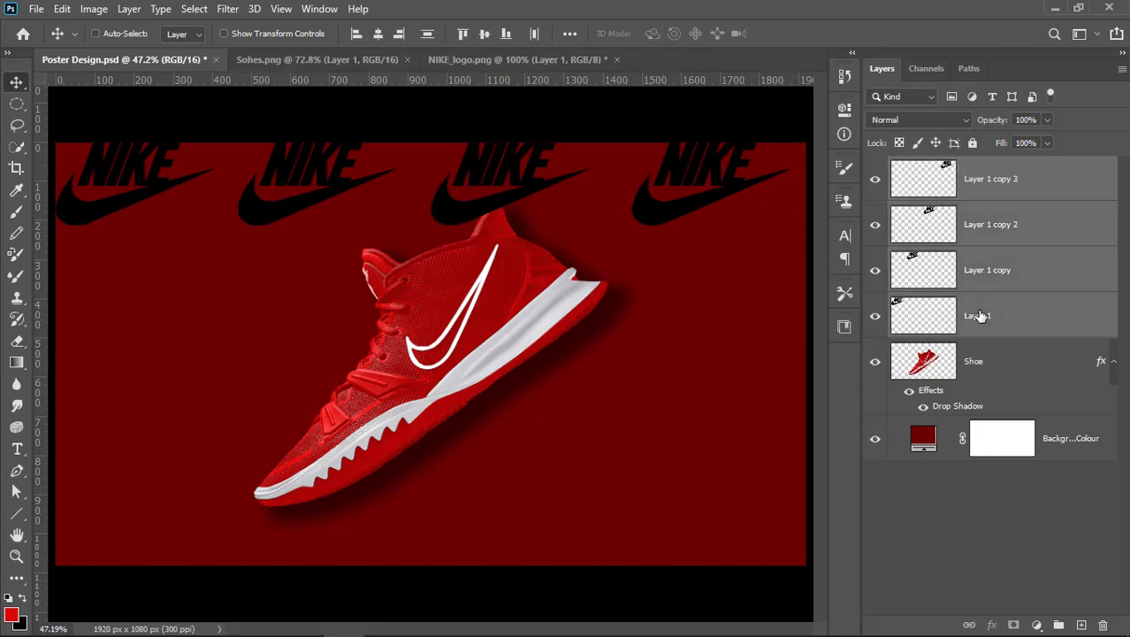
left_click(976, 190)
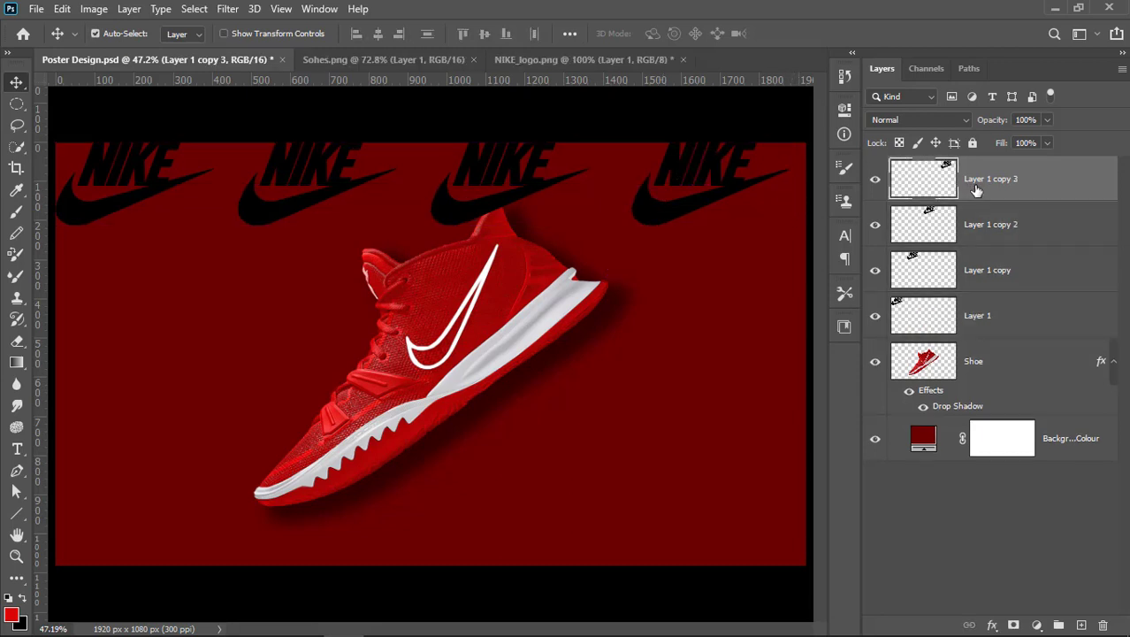
left_click(976, 221, "ctrl")
left_click(984, 265, "ctrl")
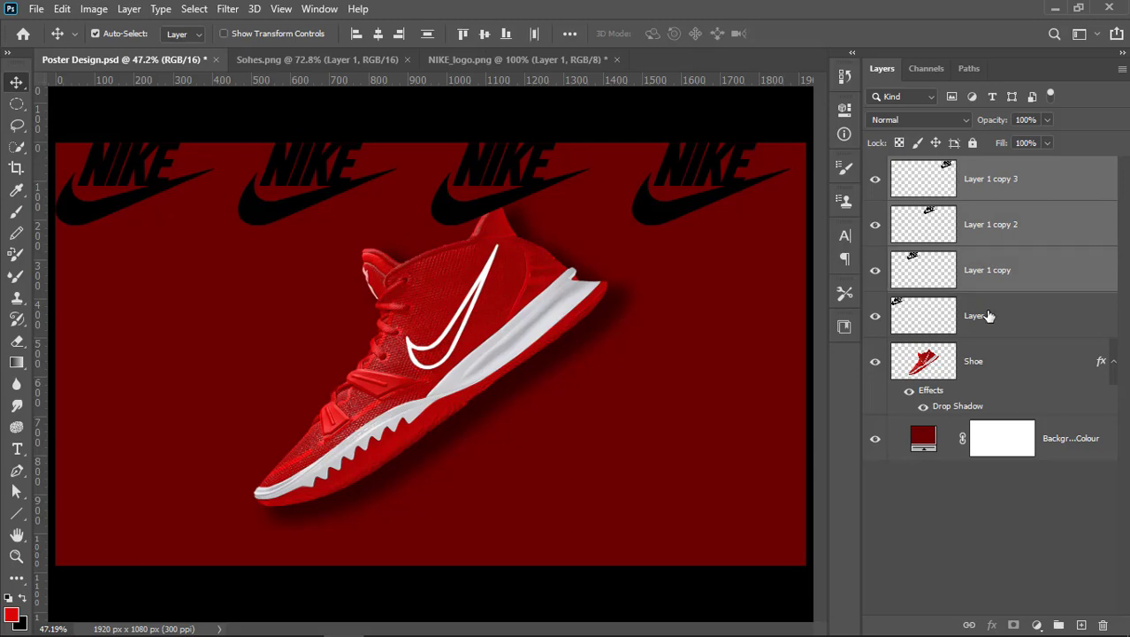
left_click(985, 316, "ctrl")
right_click(976, 178)
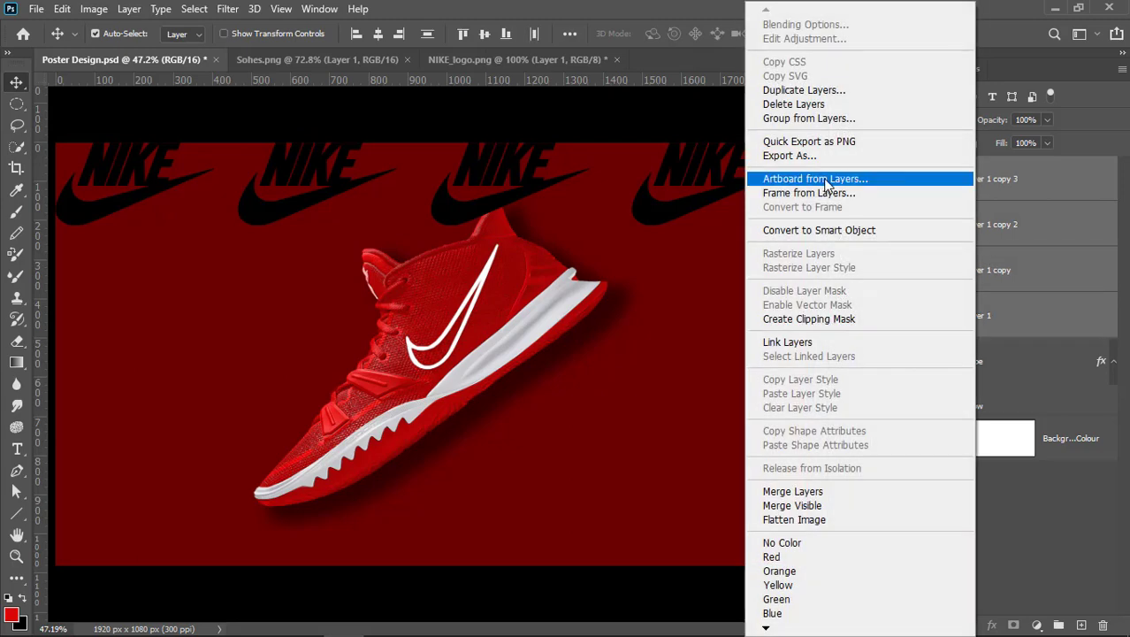
left_click(819, 232)
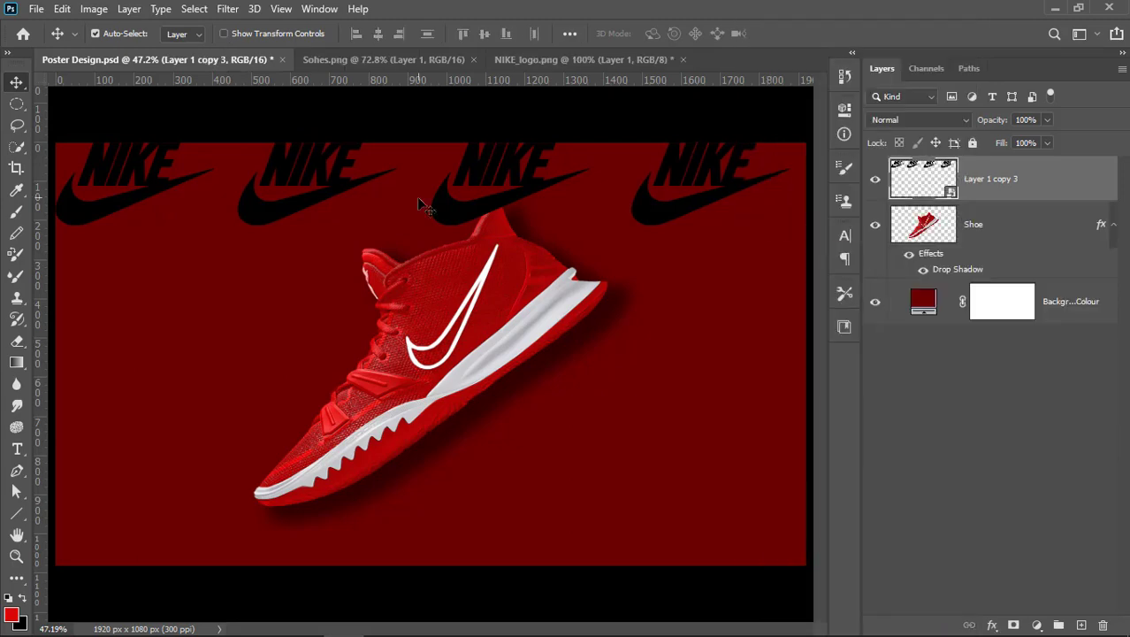
Duplicate the NIKE logo row three times down the poster, evenly spaced, to form a four-row pattern.
left_click_drag(501, 177, 497, 281, "alt")
key("ctrl+z")
left_click_drag(488, 199, 497, 281, "alt")
left_click_drag(496, 342, 509, 481, "alt")
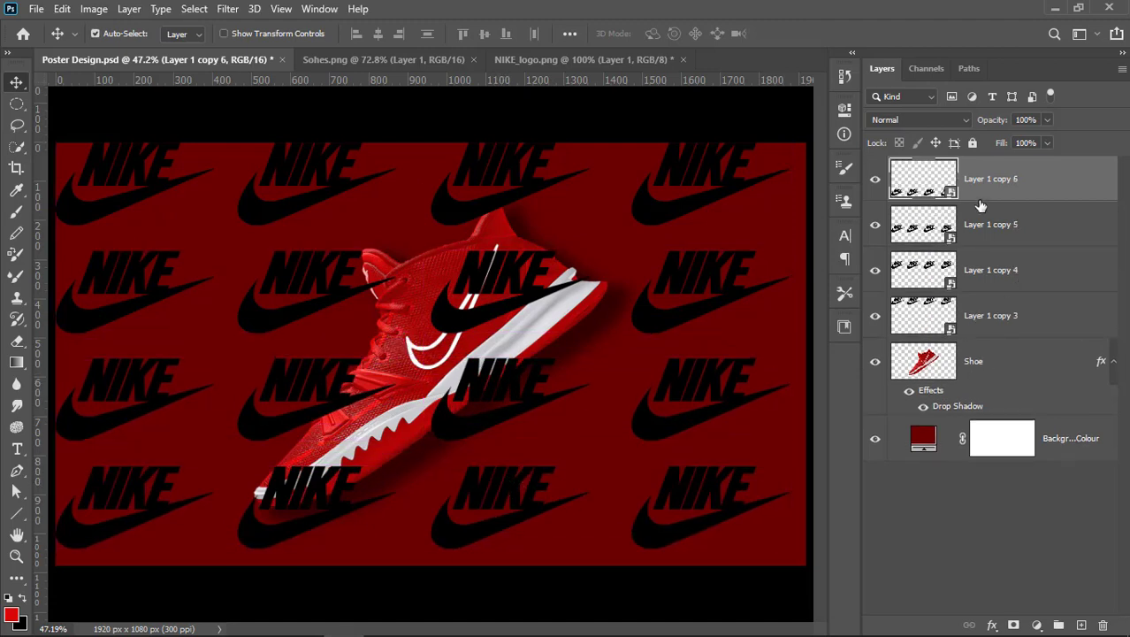
Combine the four NIKE logo row layers into a single smart object.
left_click(976, 232, "shift")
left_click(982, 274, "shift")
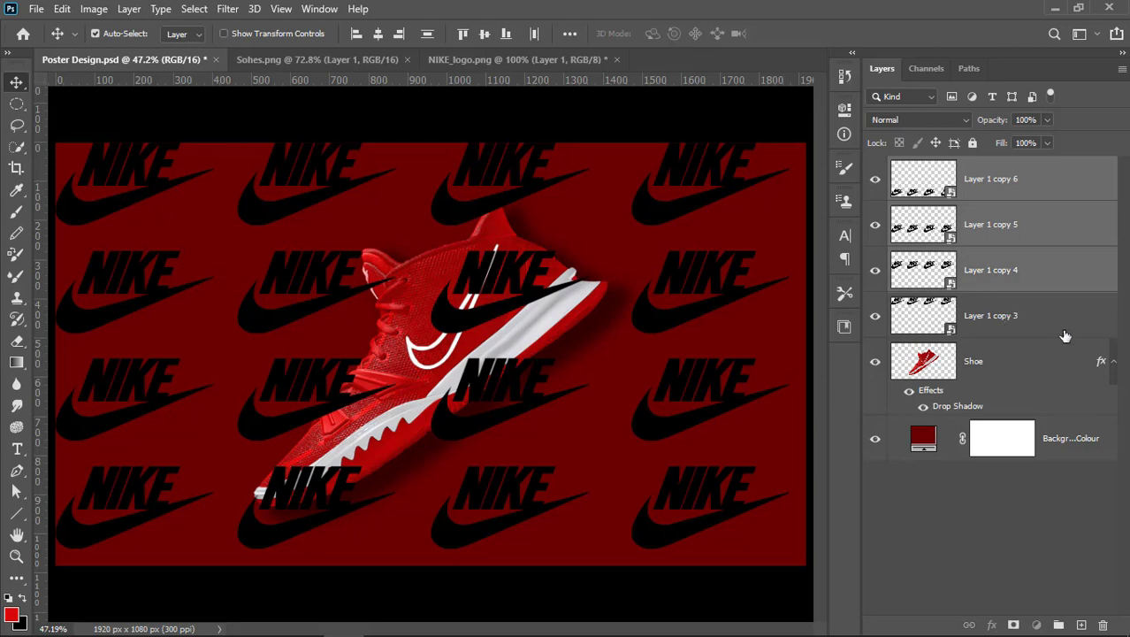
left_click(994, 319, "shift")
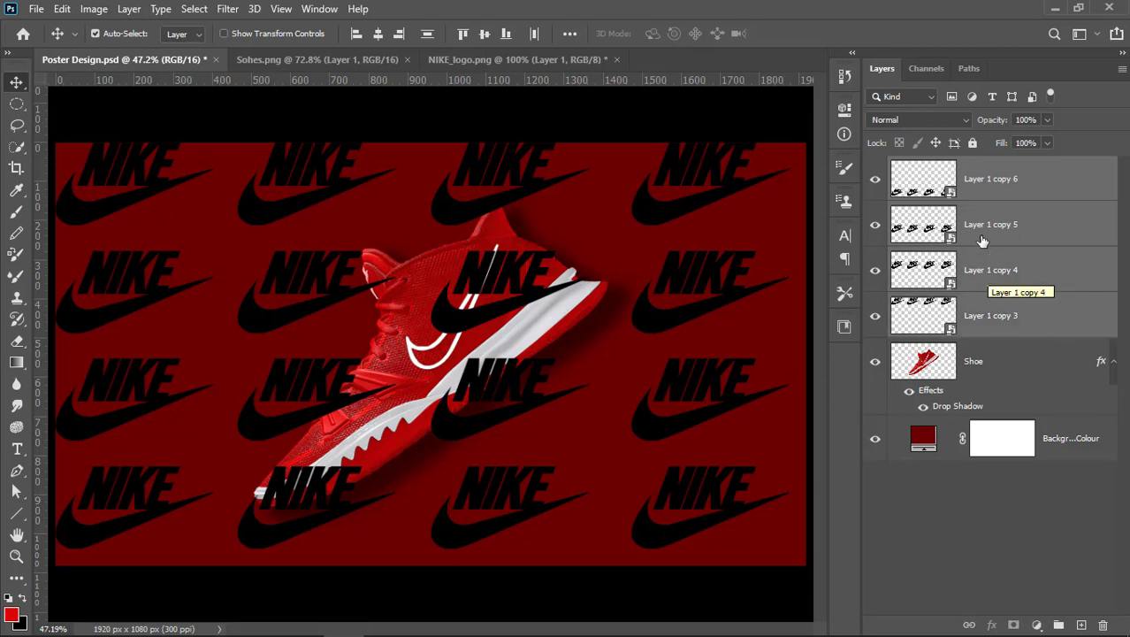
right_click(982, 199)
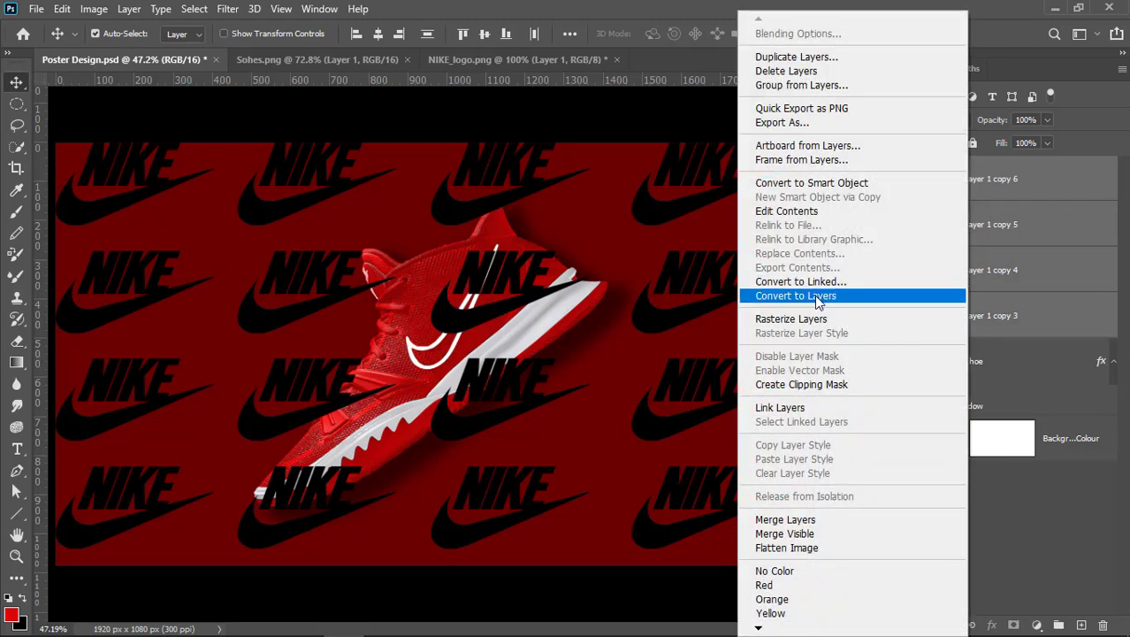
key("ctrl+e")
Rename the combined logo layer NIKE LOGO and place it below the Shoe layer.
double_click(999, 180)
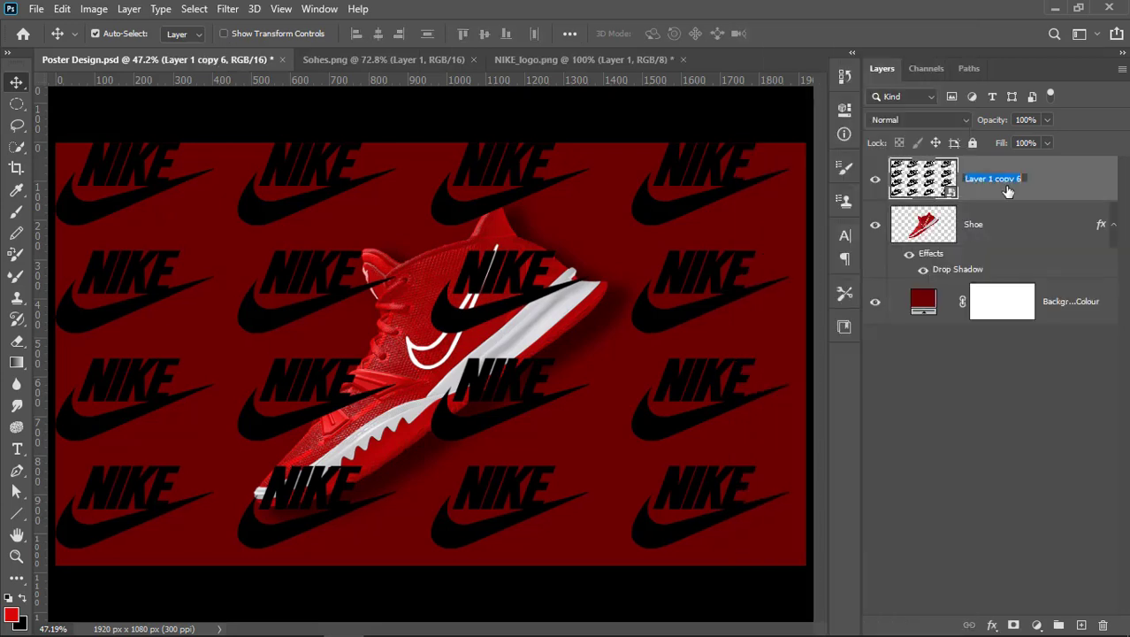
key("BackSpace")
key("Return")
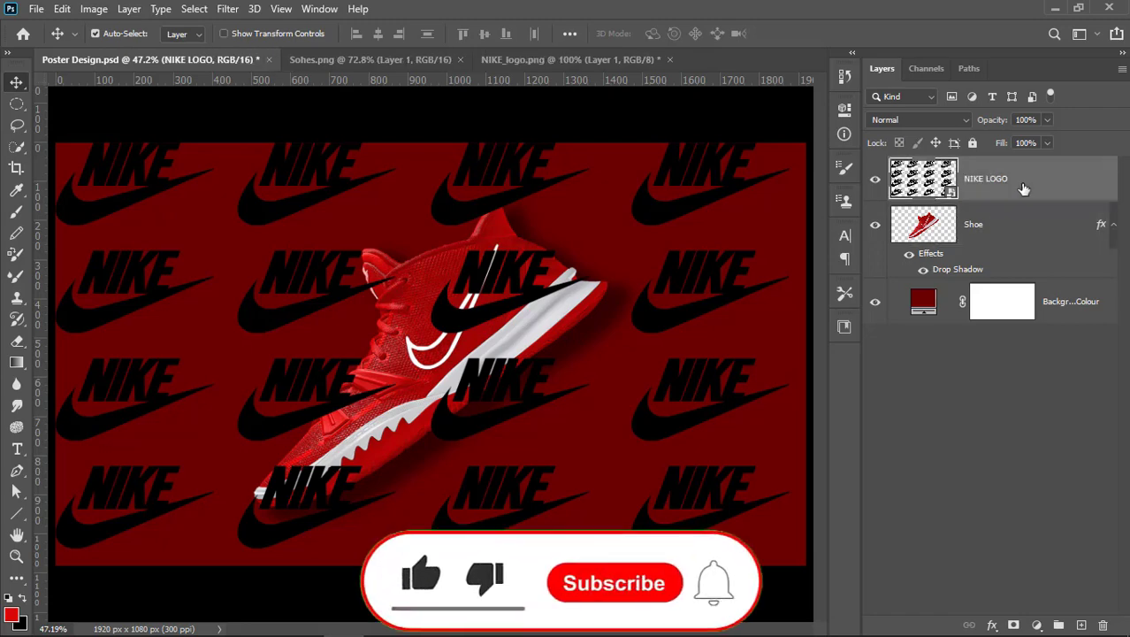
left_click_drag(1009, 178, 1000, 270)
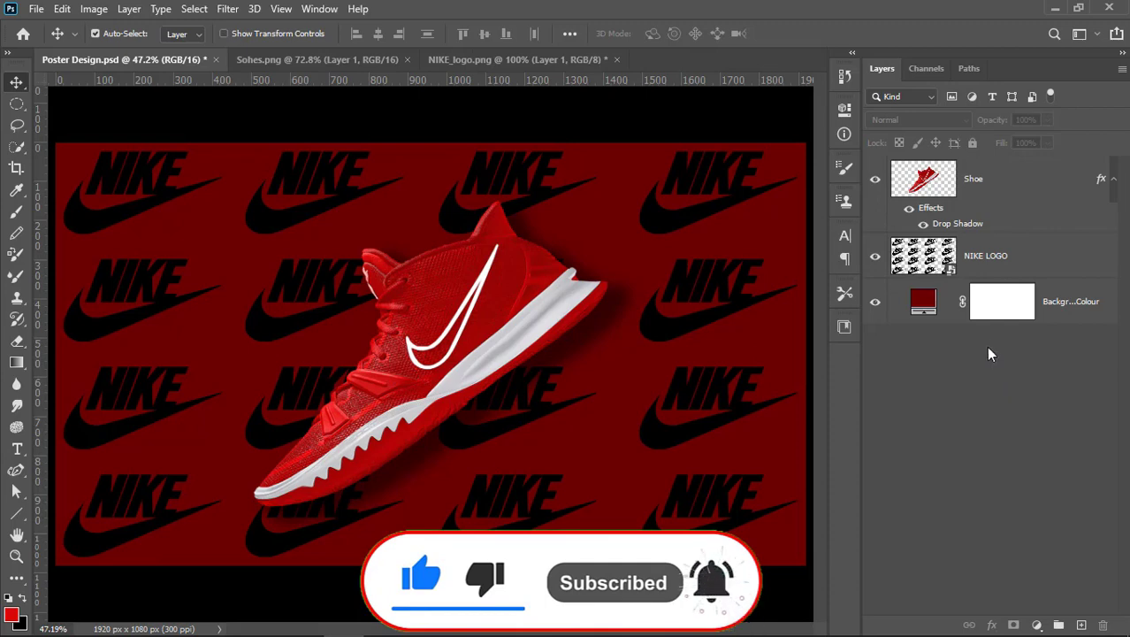
Add a Normal Color Overlay of dark red a70000 at 100% opacity to the NIKE LOGO layer.
left_click(994, 258)
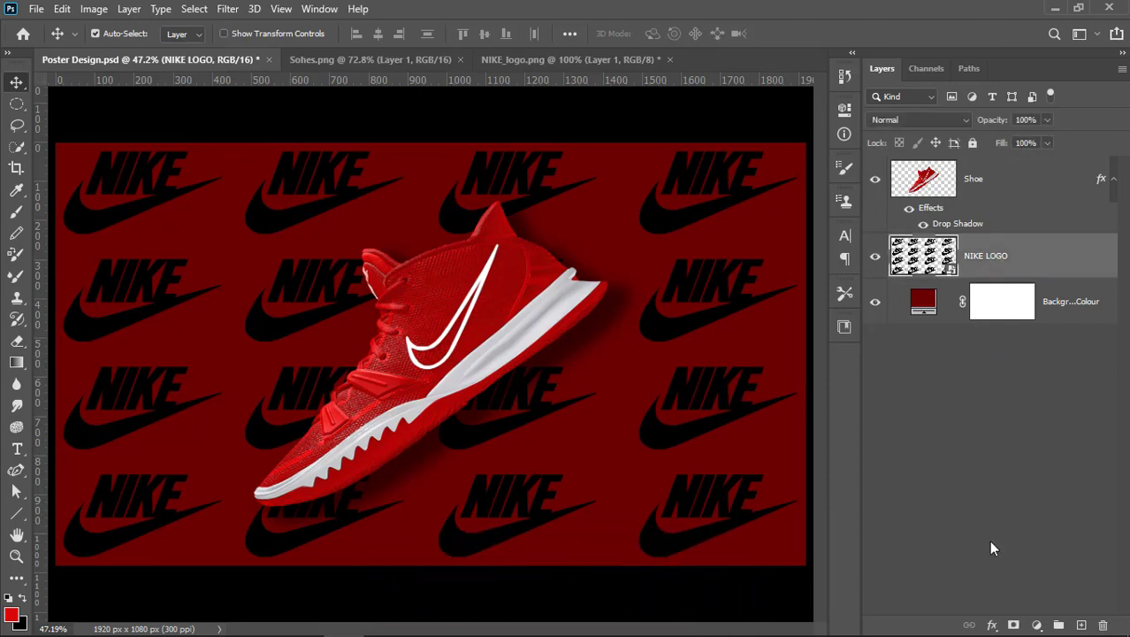
left_click(992, 625)
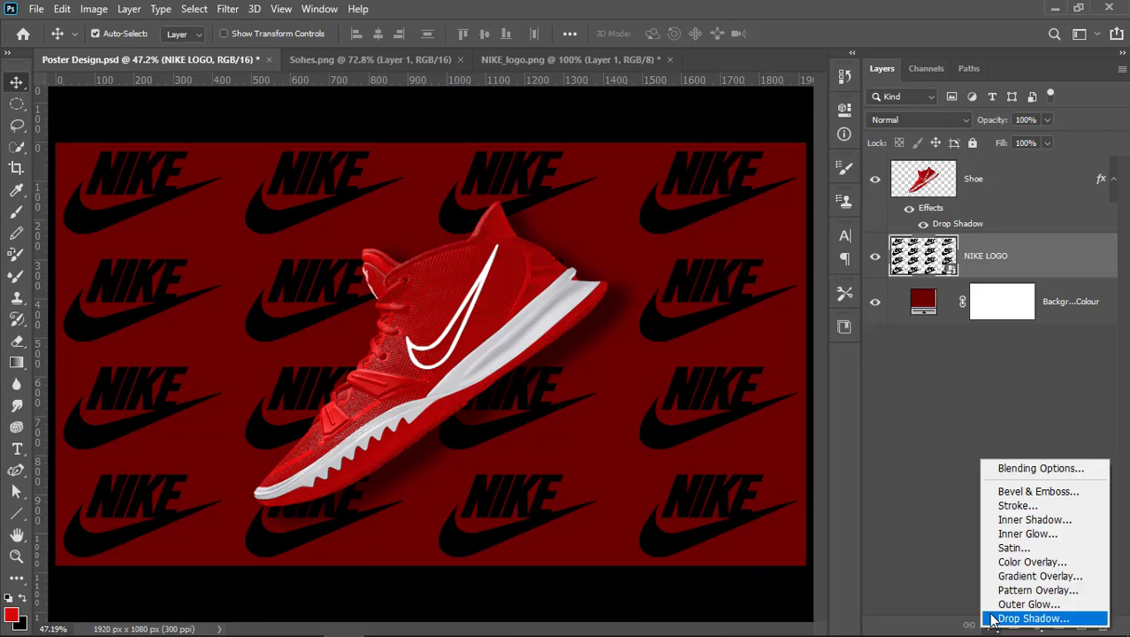
left_click(1035, 564)
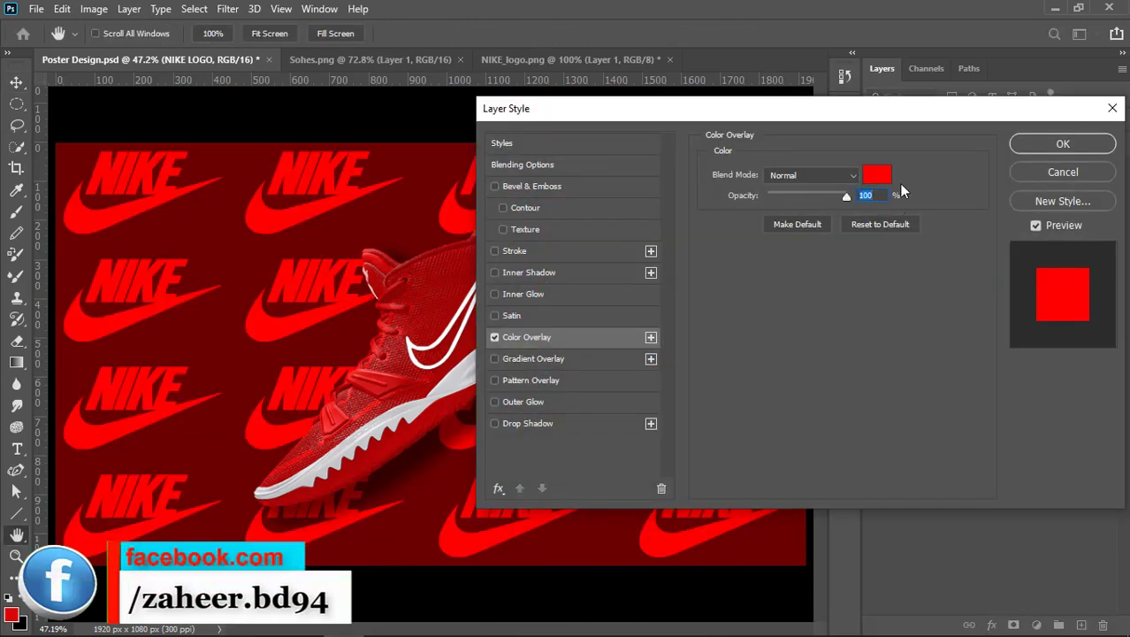
left_click(878, 175)
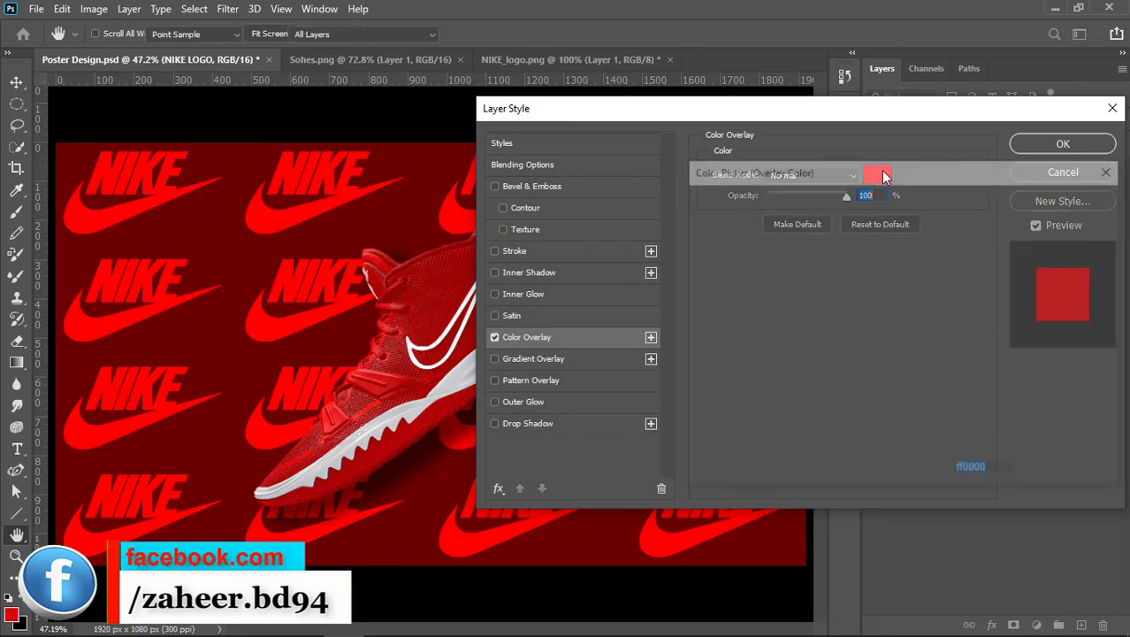
left_click_drag(903, 228, 904, 281)
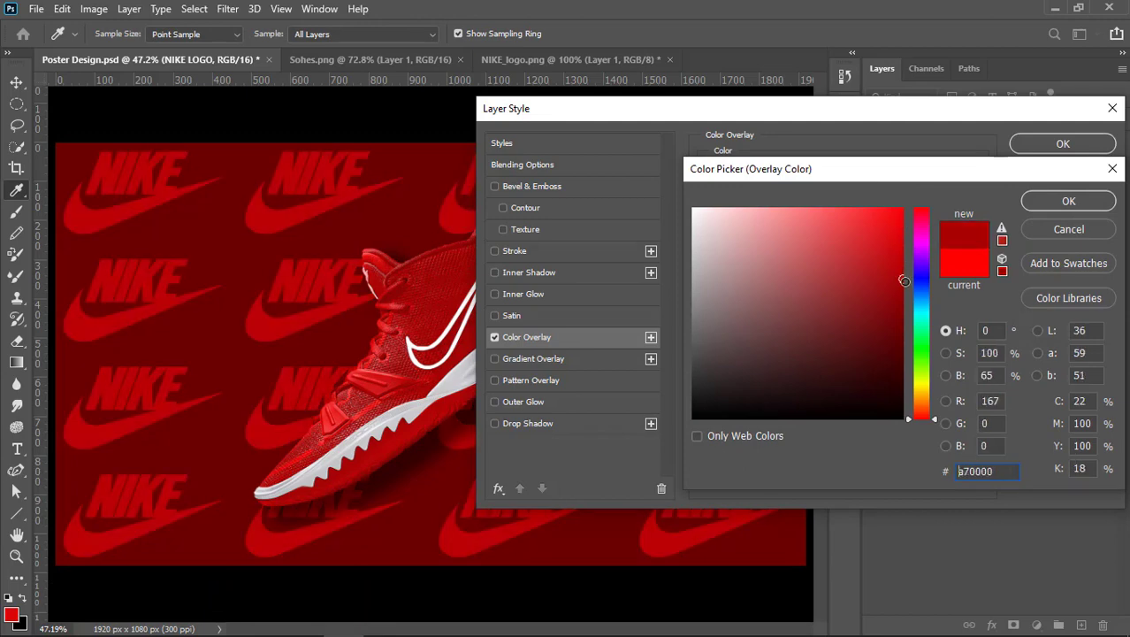
left_click(1068, 201)
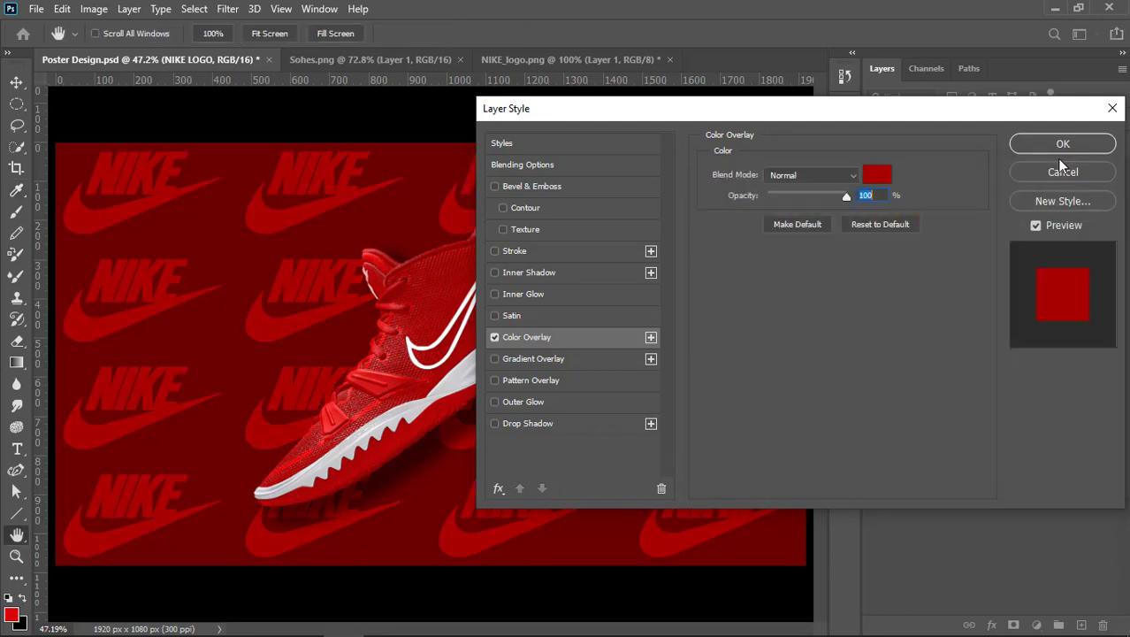
left_click(1060, 144)
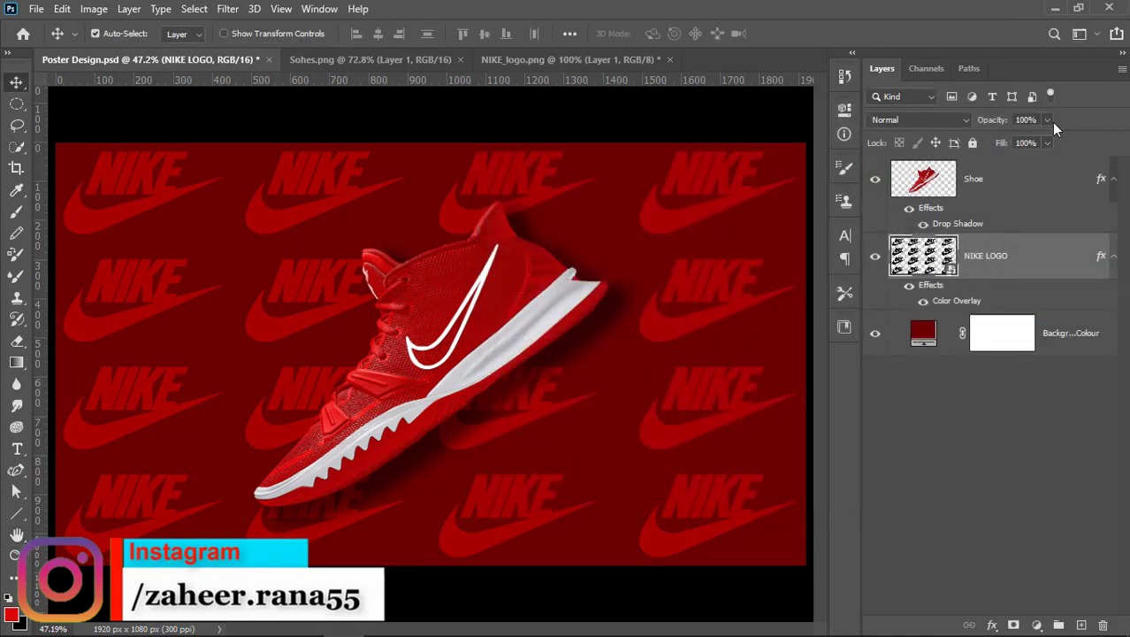
Set the NIKE LOGO layer's opacity to 30%.
left_click(978, 119)
type("30")
key("Return")
Add the text "SNEA." in 50 pt Arial Black above the Shoe layer, on the left half of the poster.
left_click(488, 386)
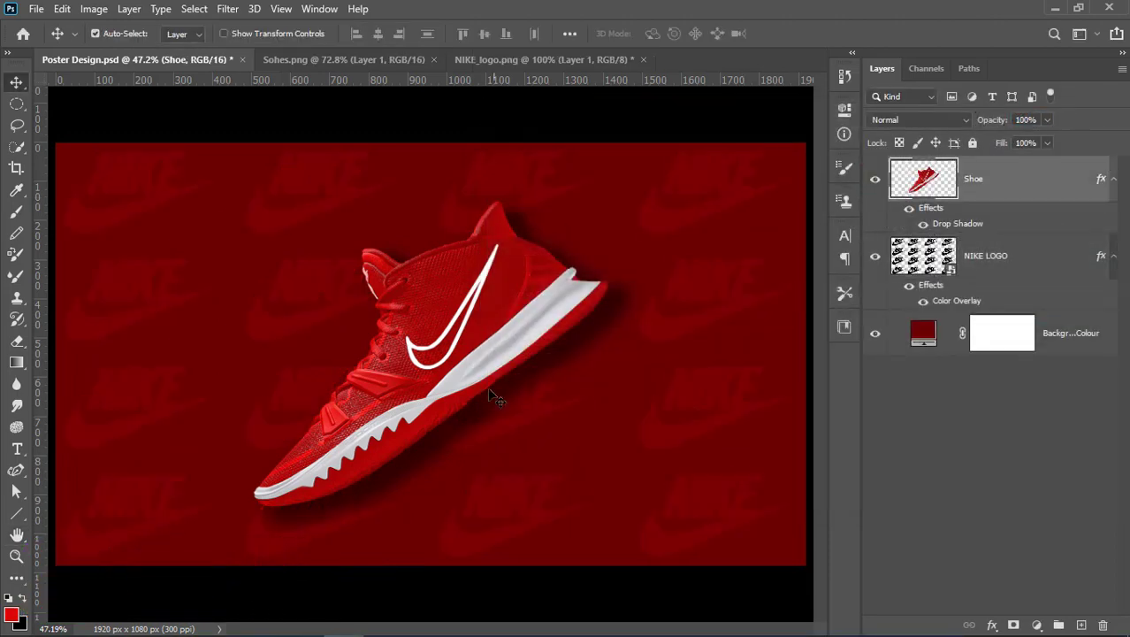
left_click(15, 449)
left_click(211, 365)
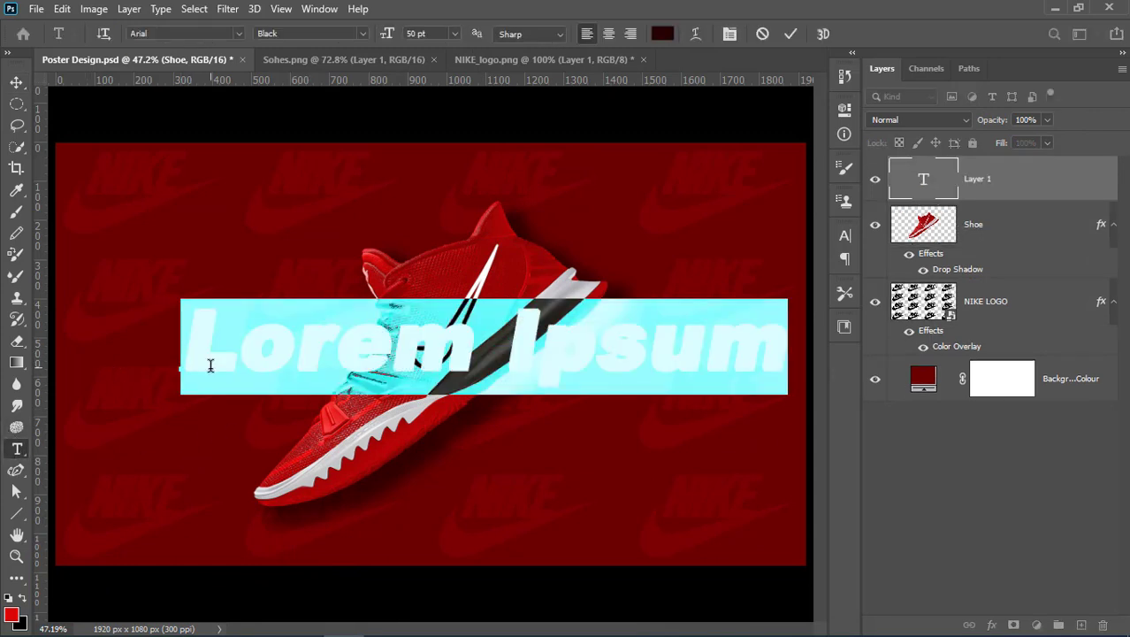
key("BackSpace")
type("SN")
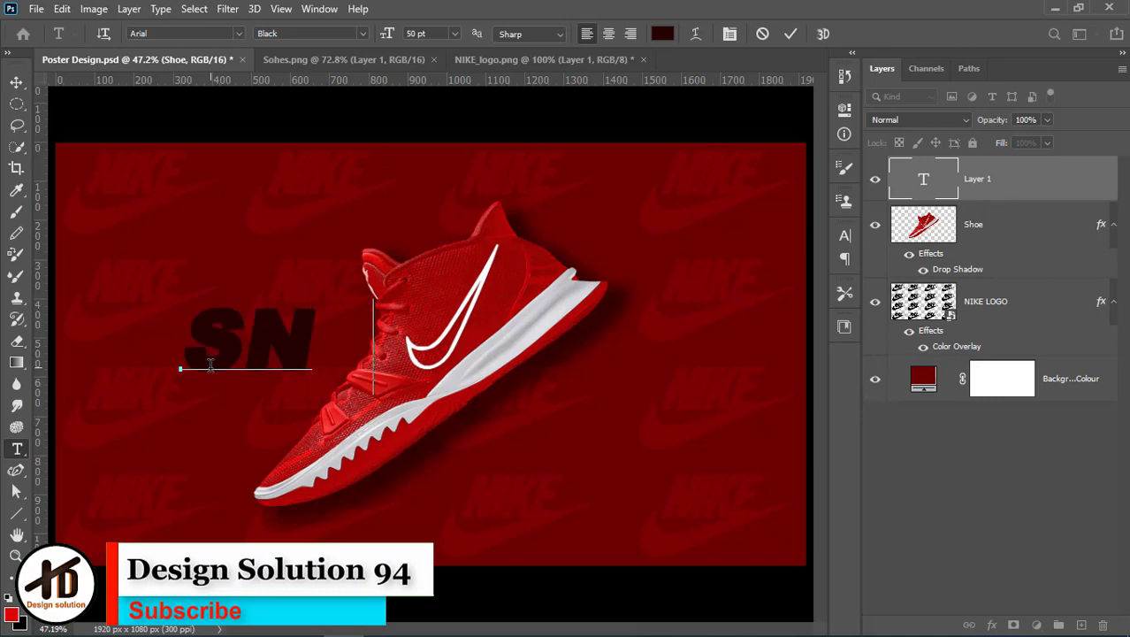
type("EA.")
left_click(15, 82)
Duplicate the SNEA. text to its right with the wording "KER" and place that copy's layer below the Shoe layer.
left_click_drag(389, 337, 581, 408)
left_click_drag(567, 407, 559, 405)
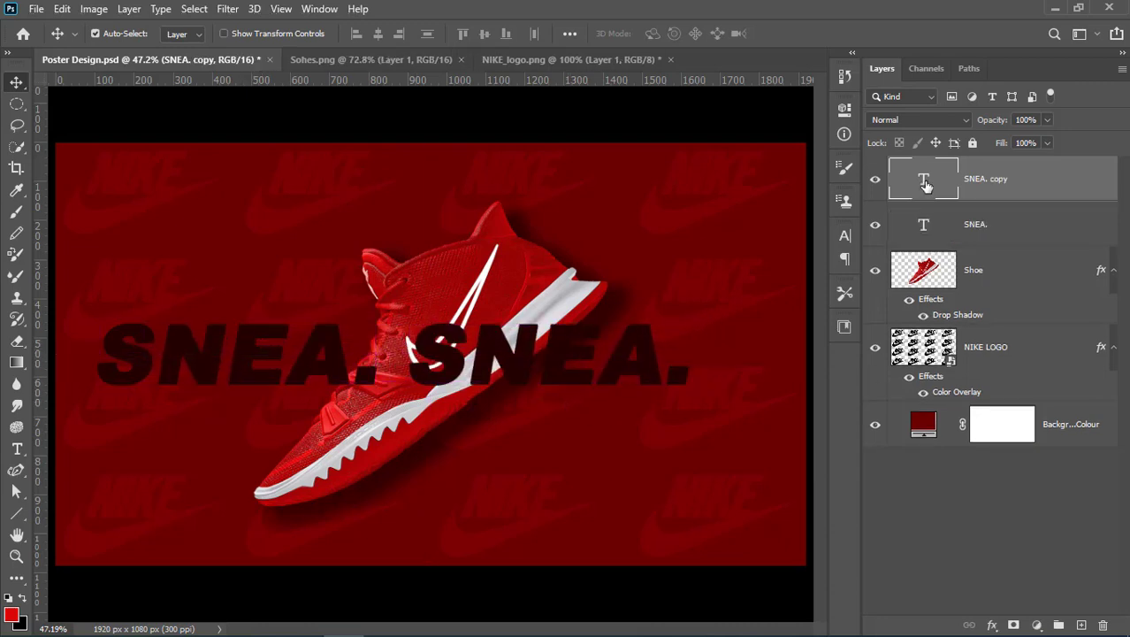
double_click(542, 343)
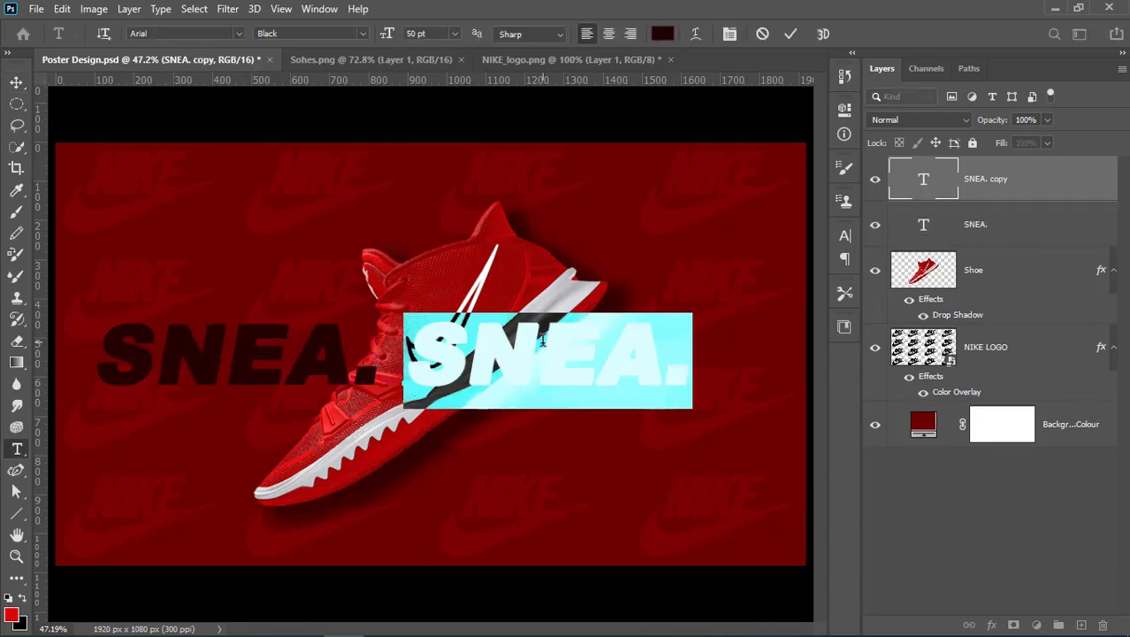
type("KER")
key("ctrl+Return")
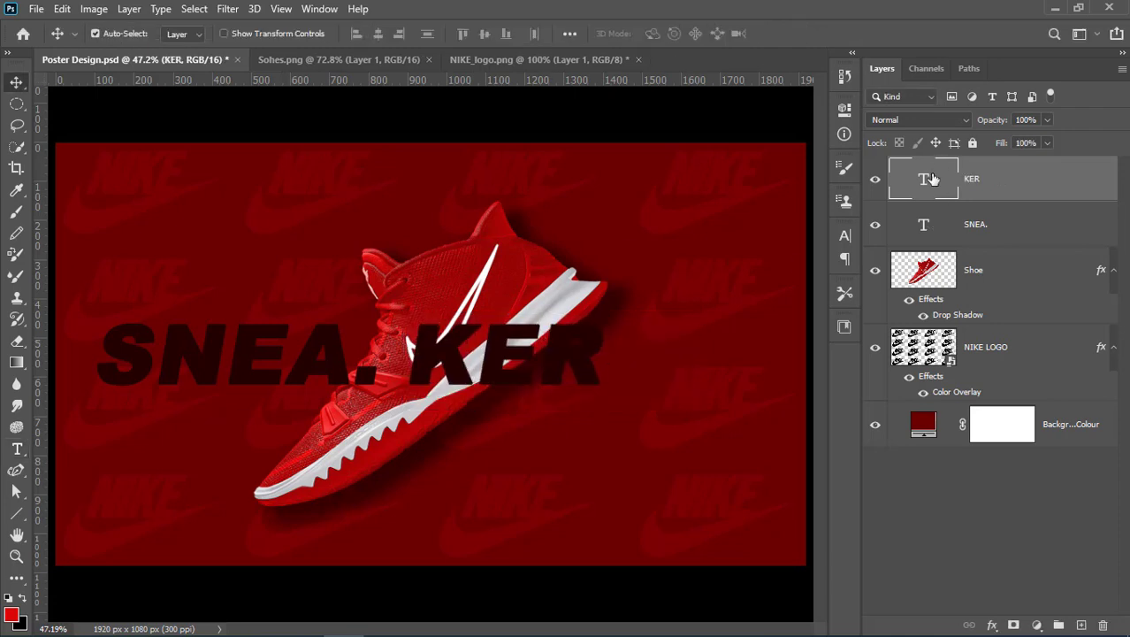
left_click_drag(931, 178, 946, 327)
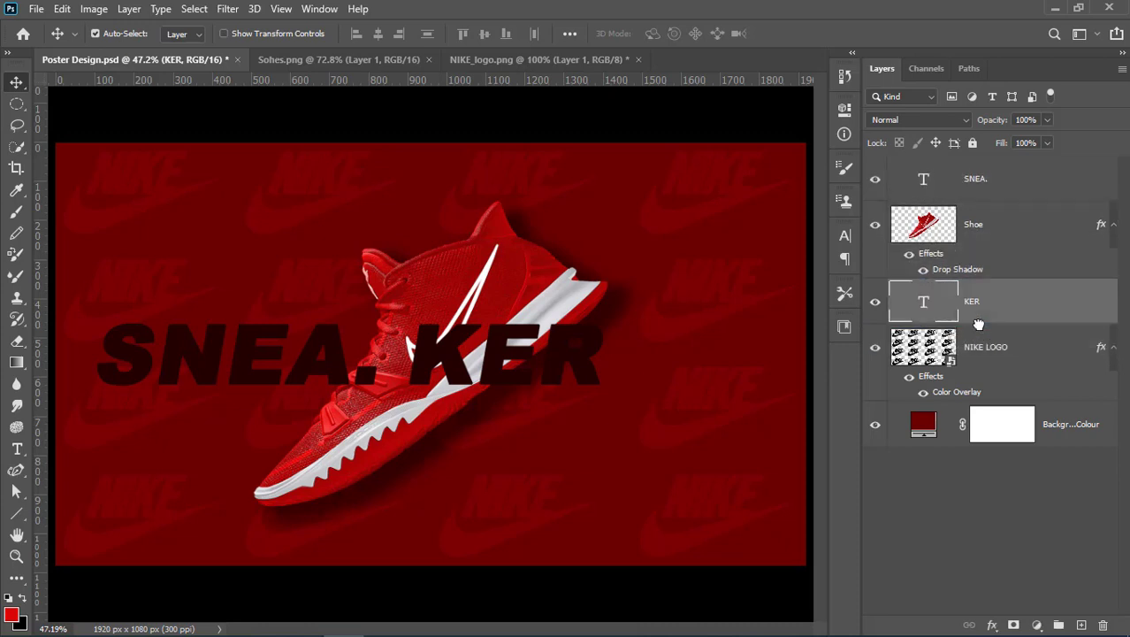
Recolour the KER text white (ffffff) and move it right so it emerges from behind the shoe.
double_click(590, 363)
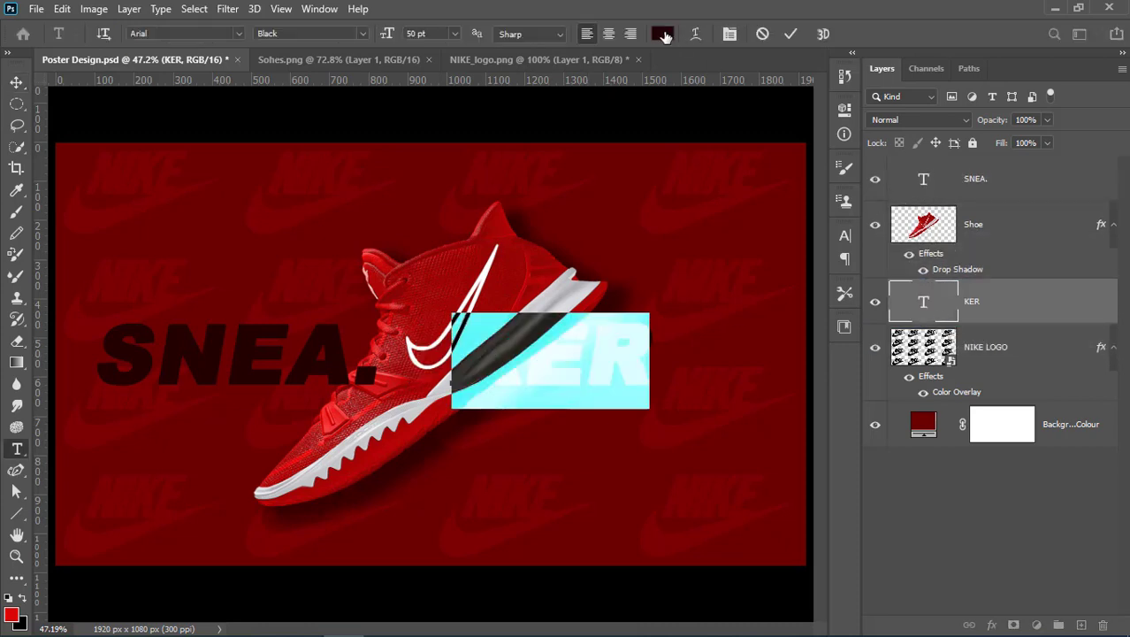
left_click(663, 35)
type("ffffff")
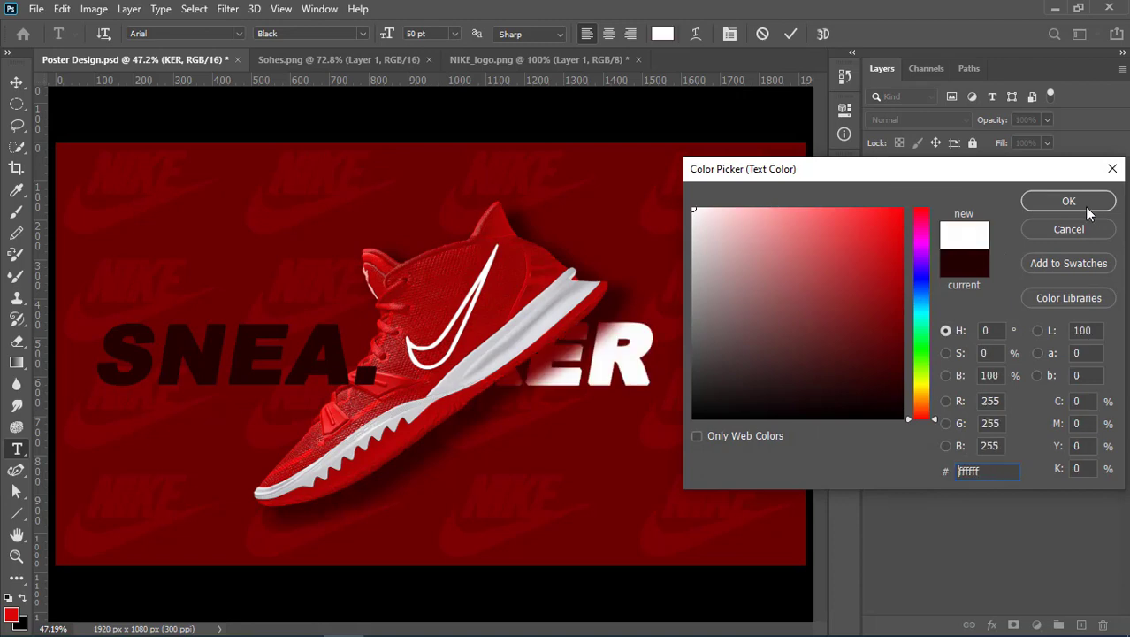
left_click(1068, 201)
left_click(639, 390)
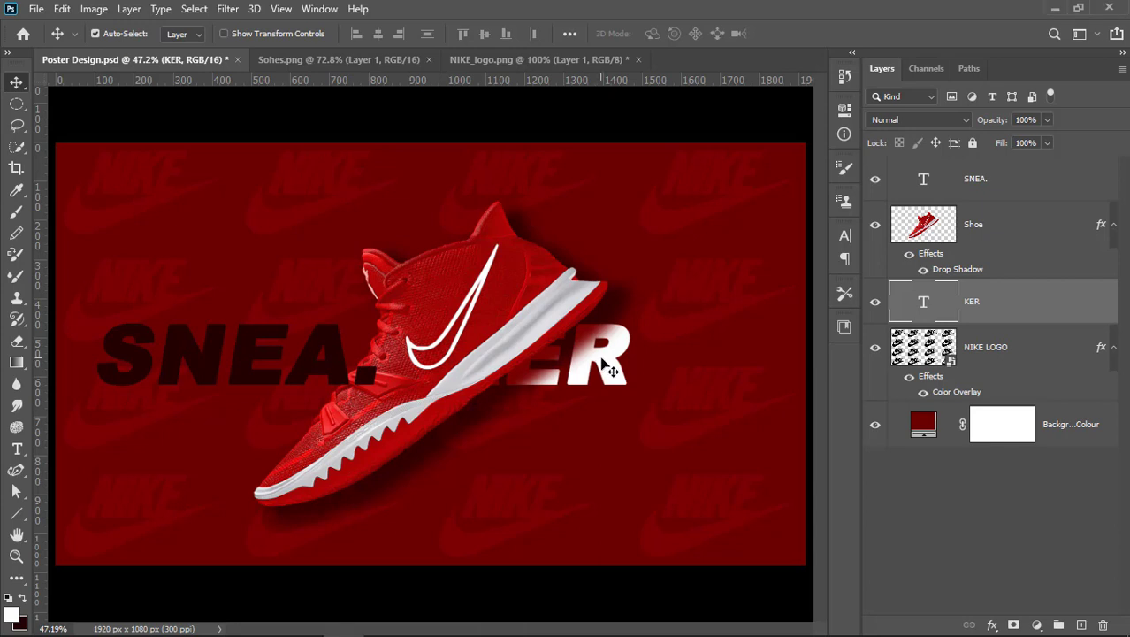
left_click_drag(606, 359, 708, 379)
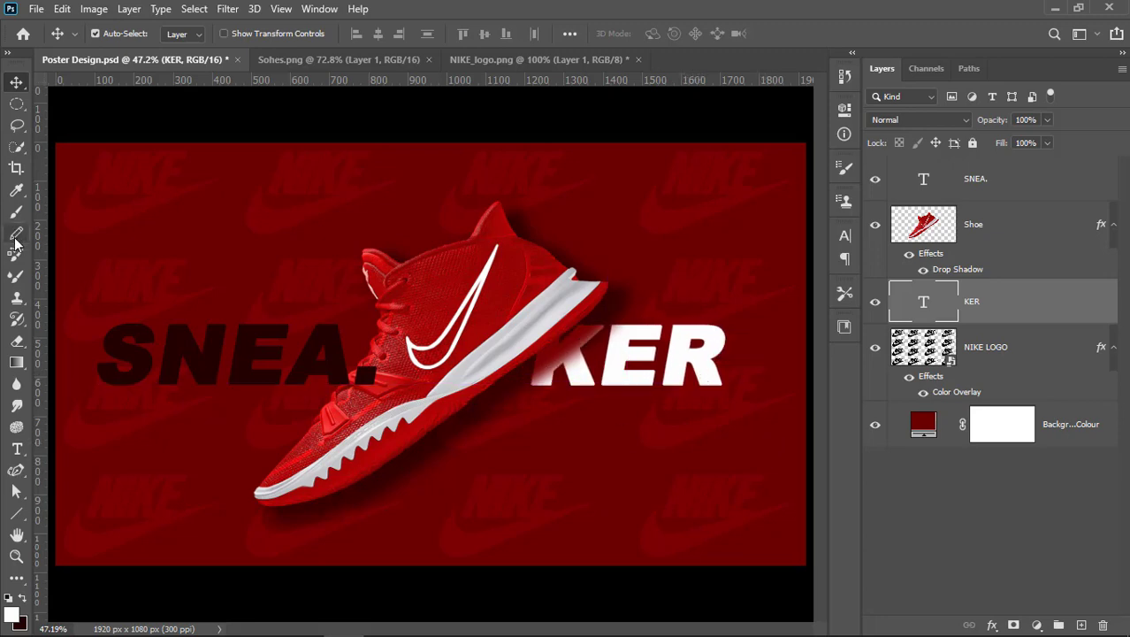
Add the white text "OFF STYLE" below KER in the lower part of the poster.
left_click(17, 449)
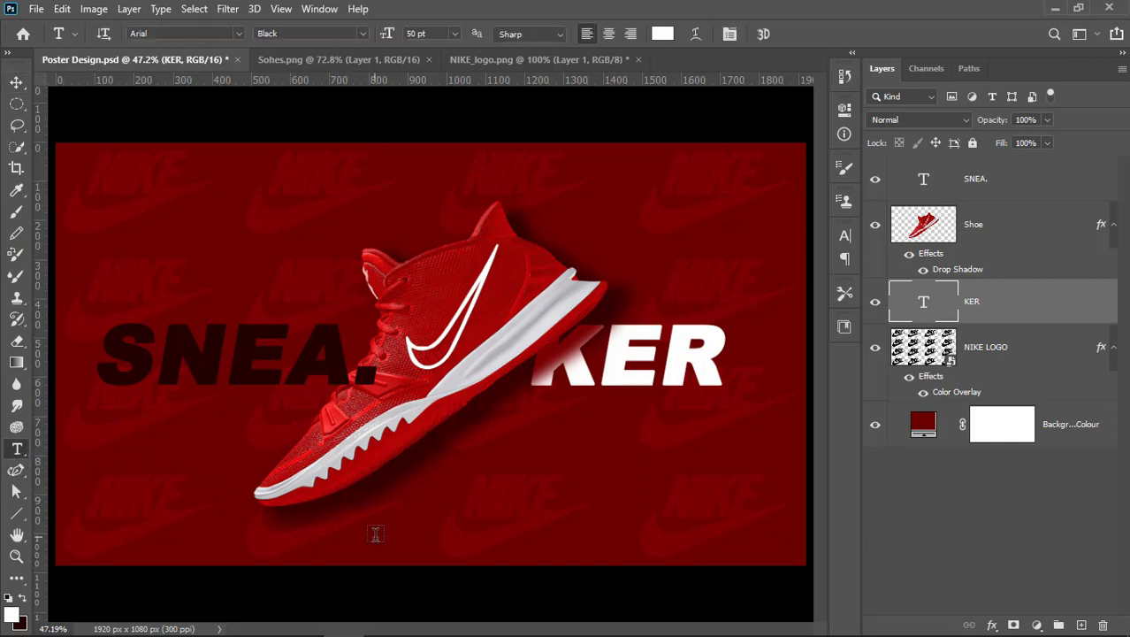
left_click(441, 501)
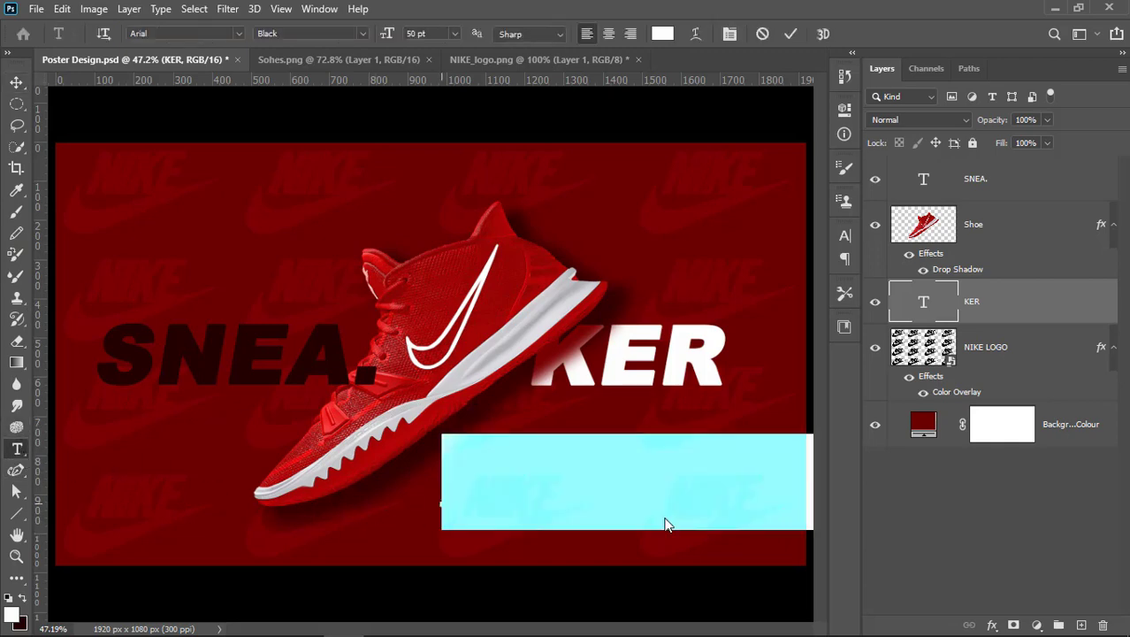
type("O")
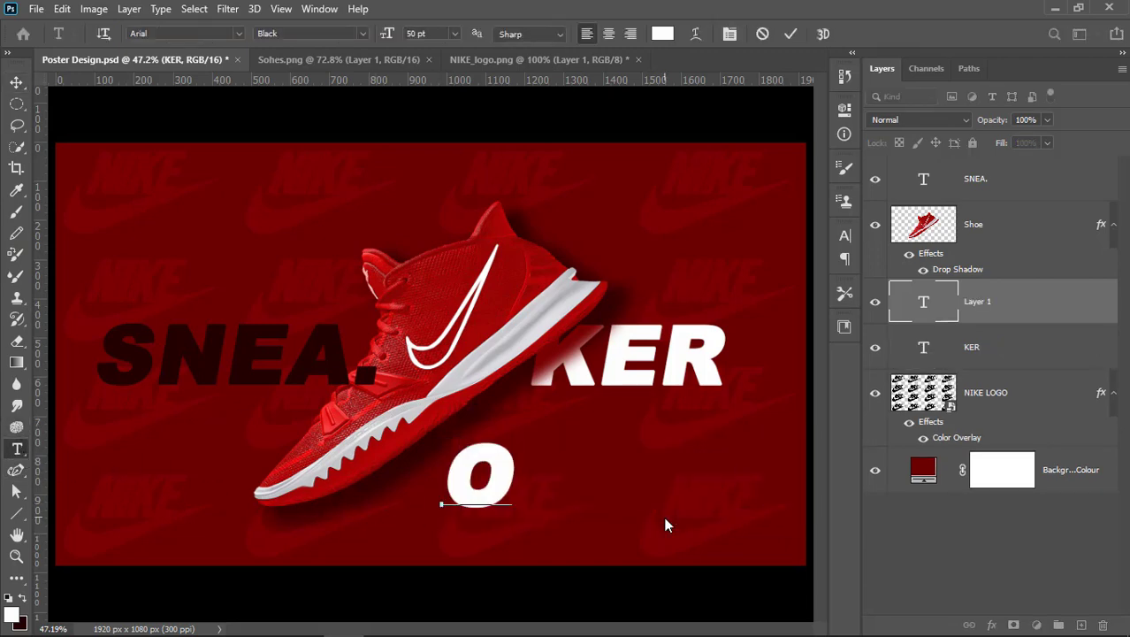
type("FF STYLE")
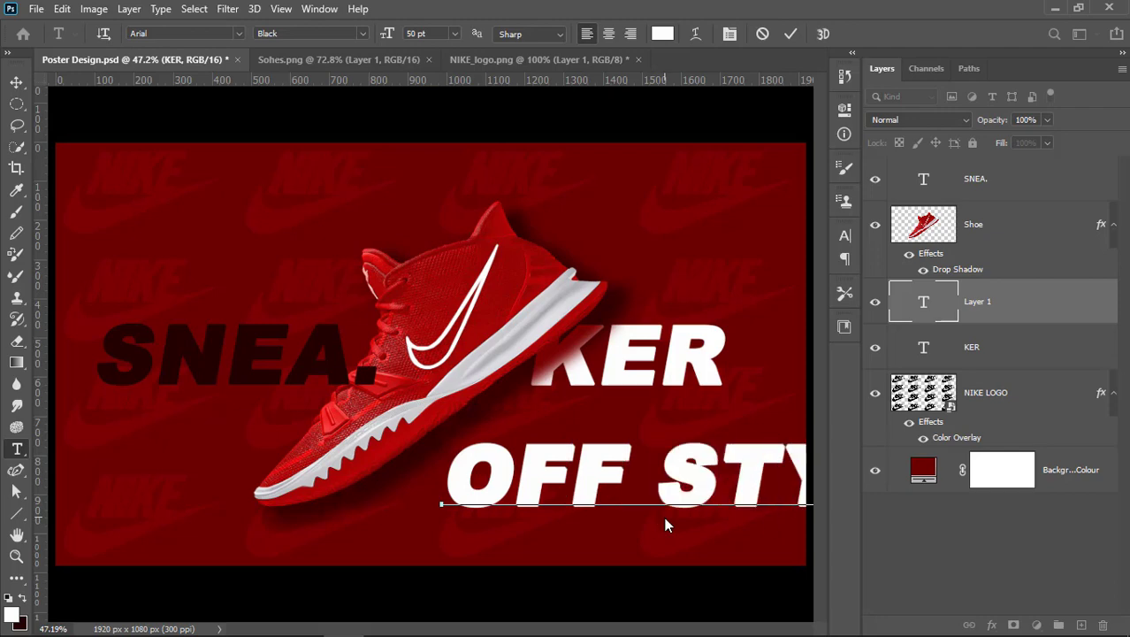
key("ctrl+Return")
Reduce the OFF STYLE text to 12 pt and move it directly above KER.
triple_click(624, 490)
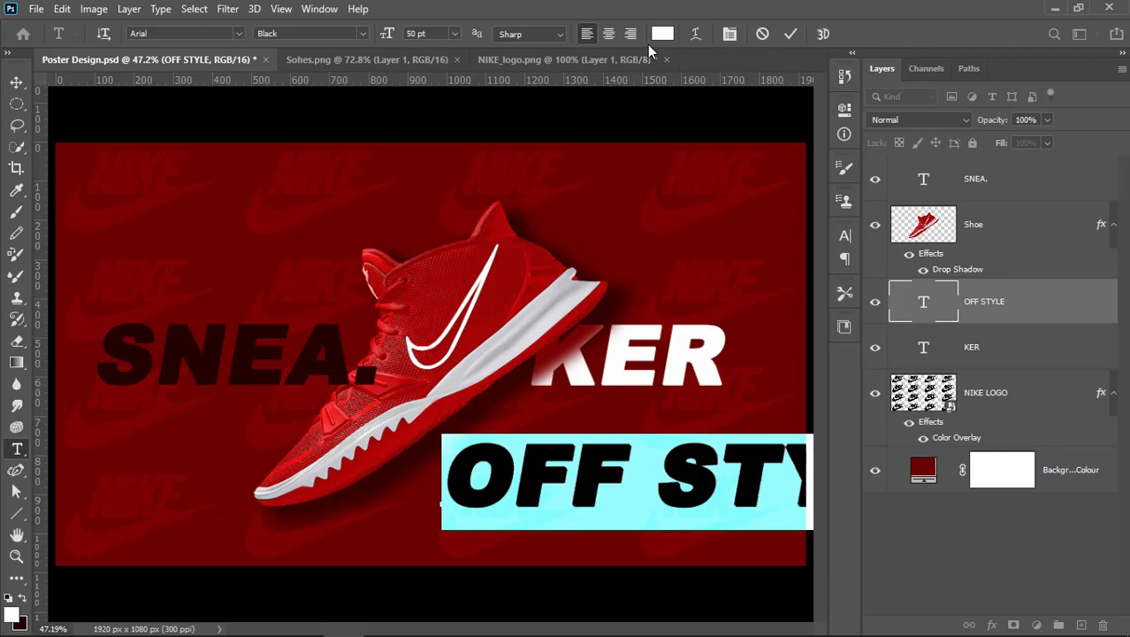
left_click(453, 34)
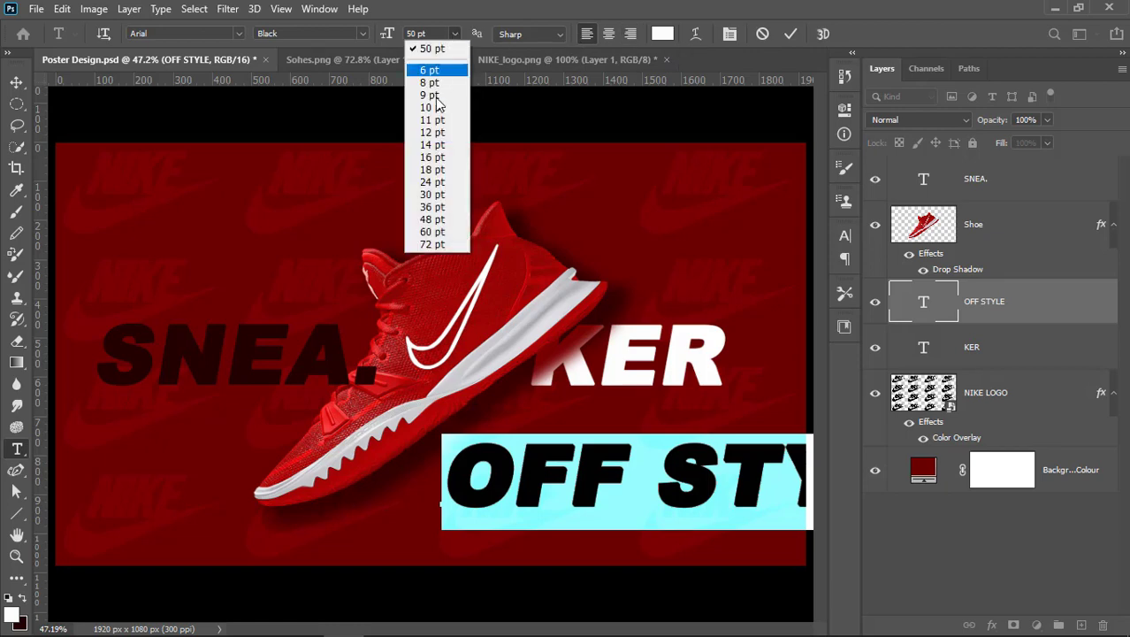
left_click(432, 132)
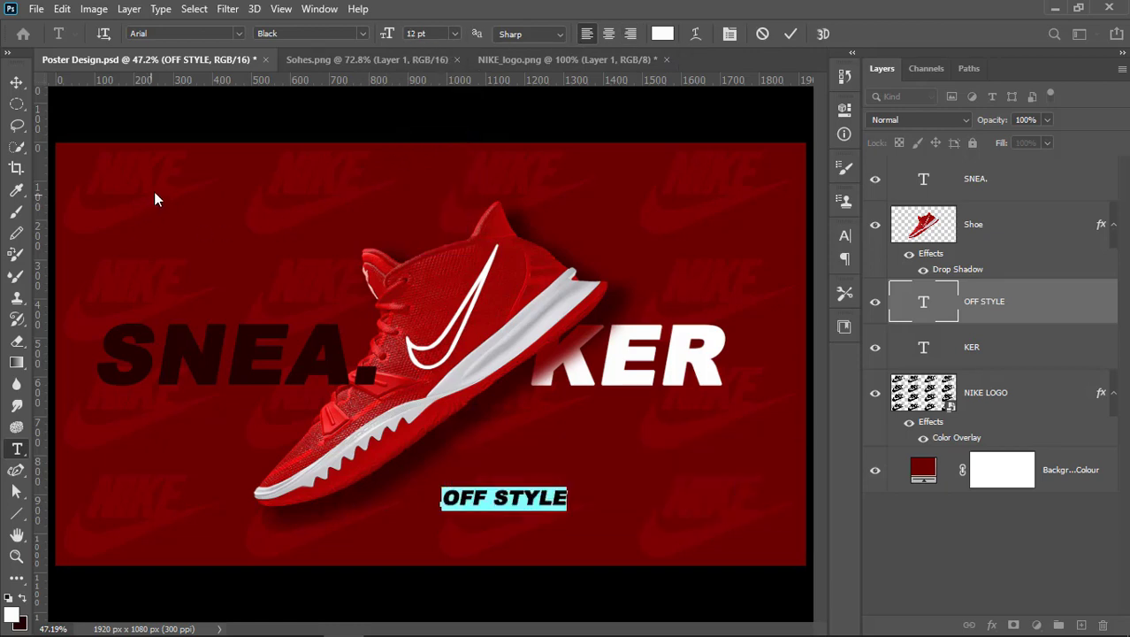
left_click(16, 83)
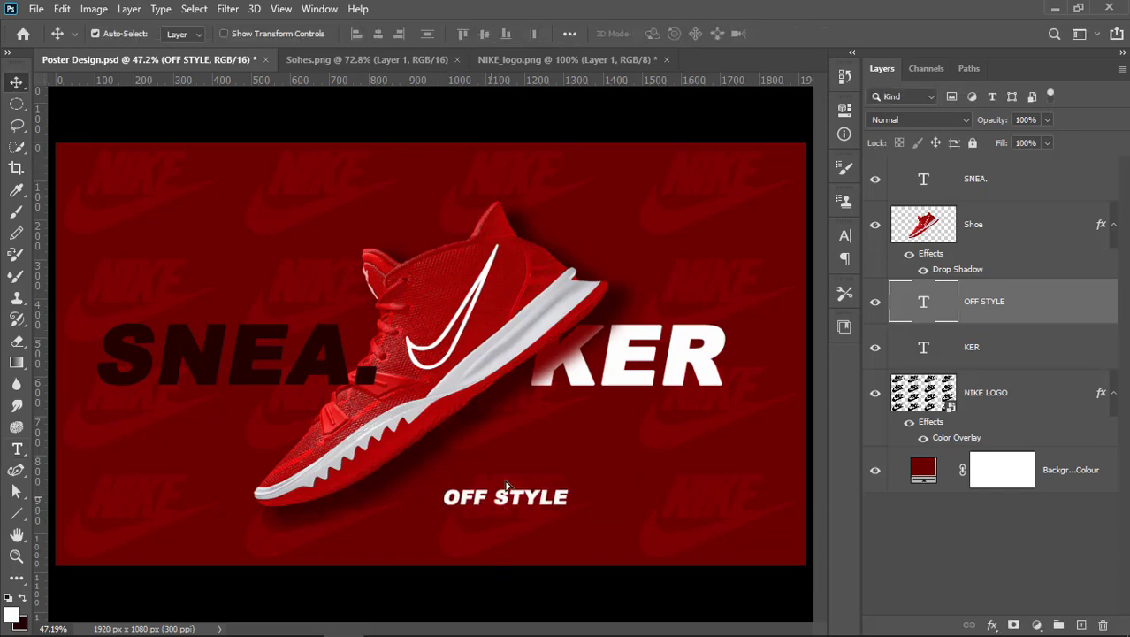
left_click_drag(507, 486, 640, 306)
Recolour the OFF STYLE text above KER black (000000).
double_click(659, 309)
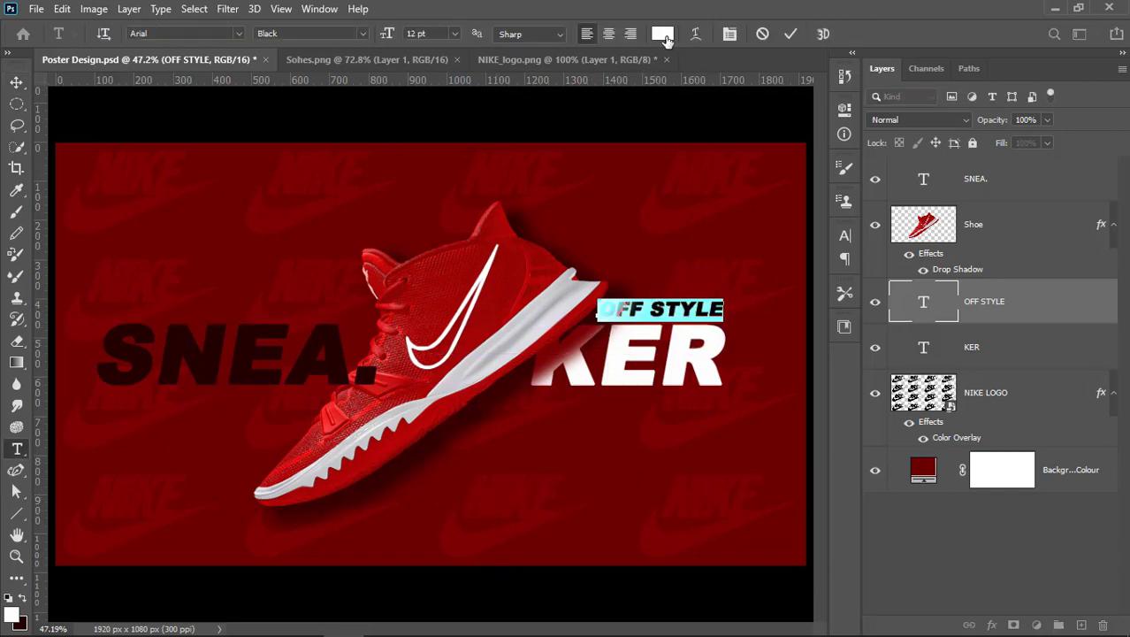
left_click(662, 34)
left_click_drag(889, 350, 922, 430)
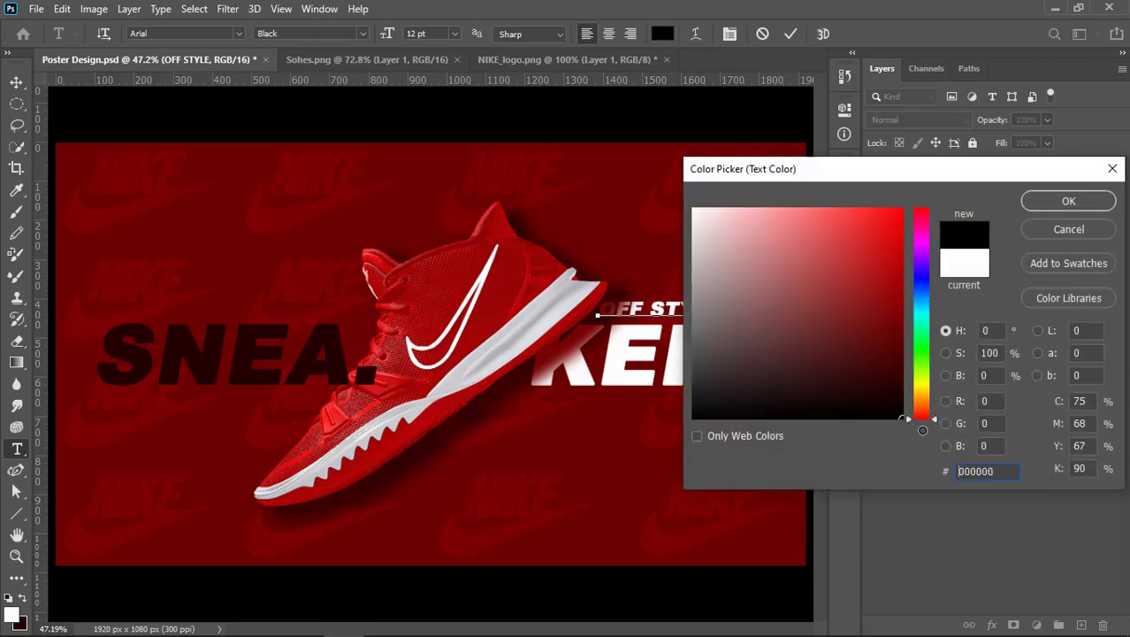
left_click(1048, 200)
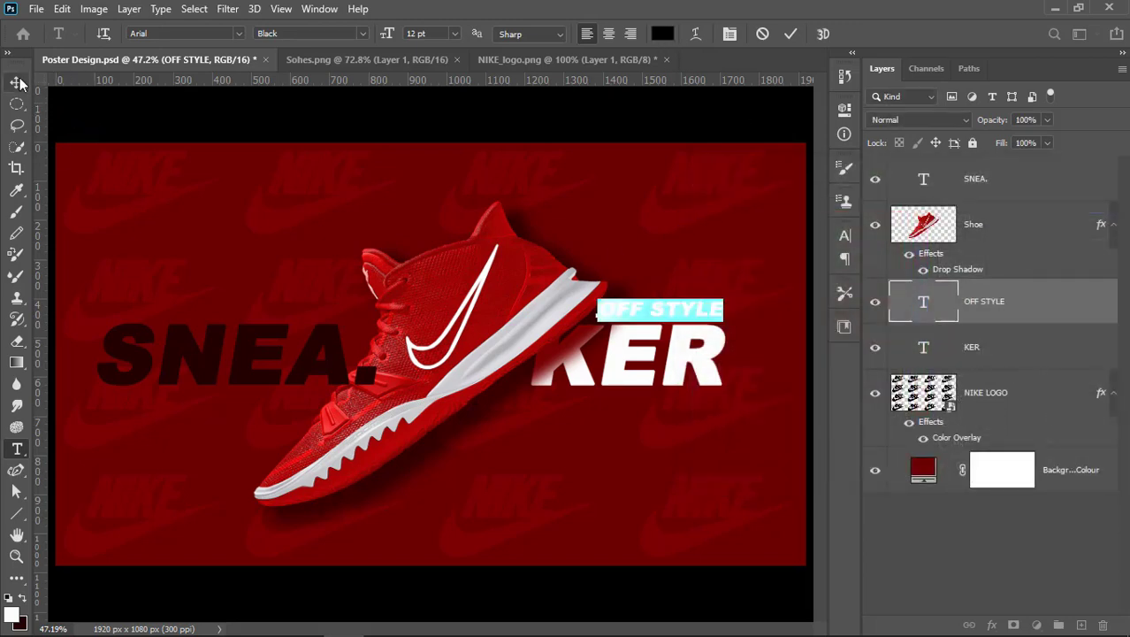
left_click(18, 83)
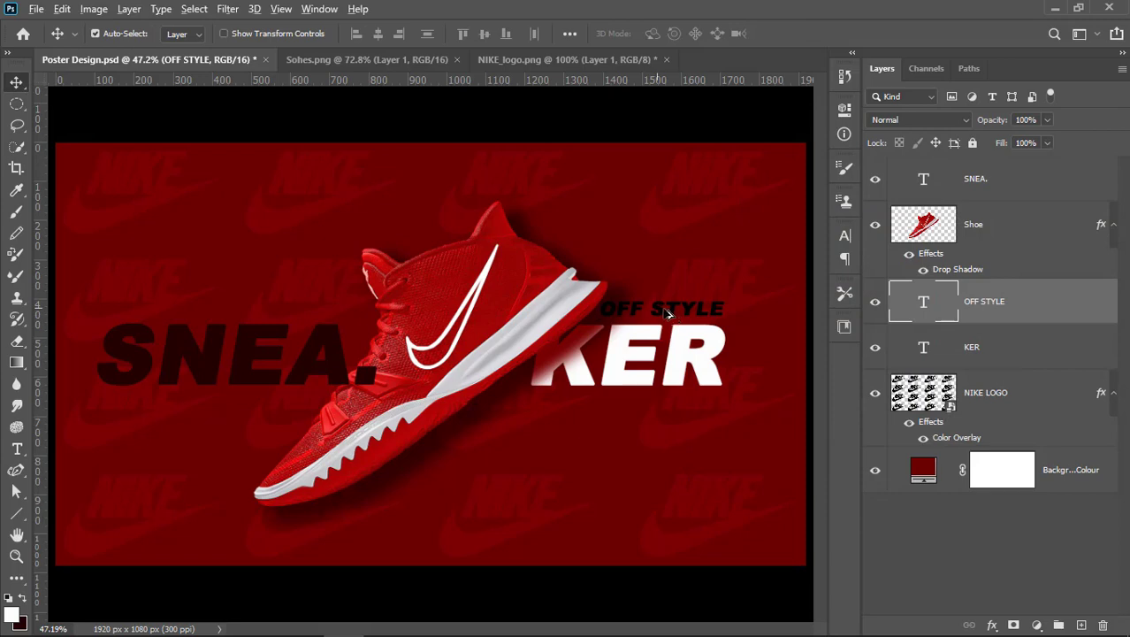
Duplicate the OFF STYLE text to just below SNEA. and change the copy's wording to "NEW ARRIVAL".
left_click_drag(670, 312, 212, 401)
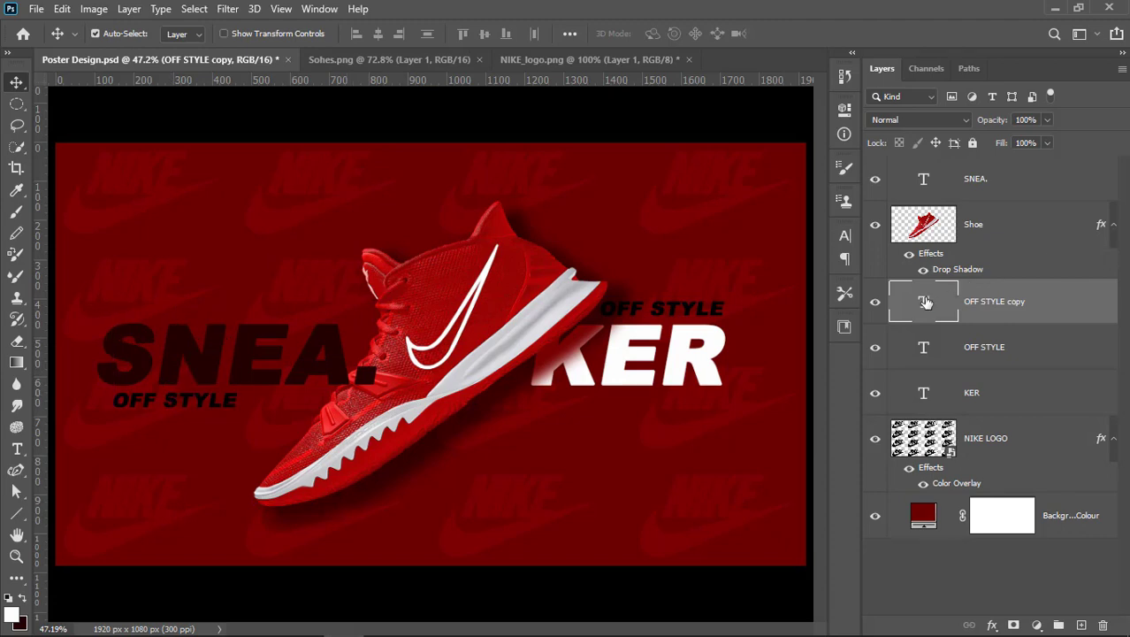
double_click(925, 302)
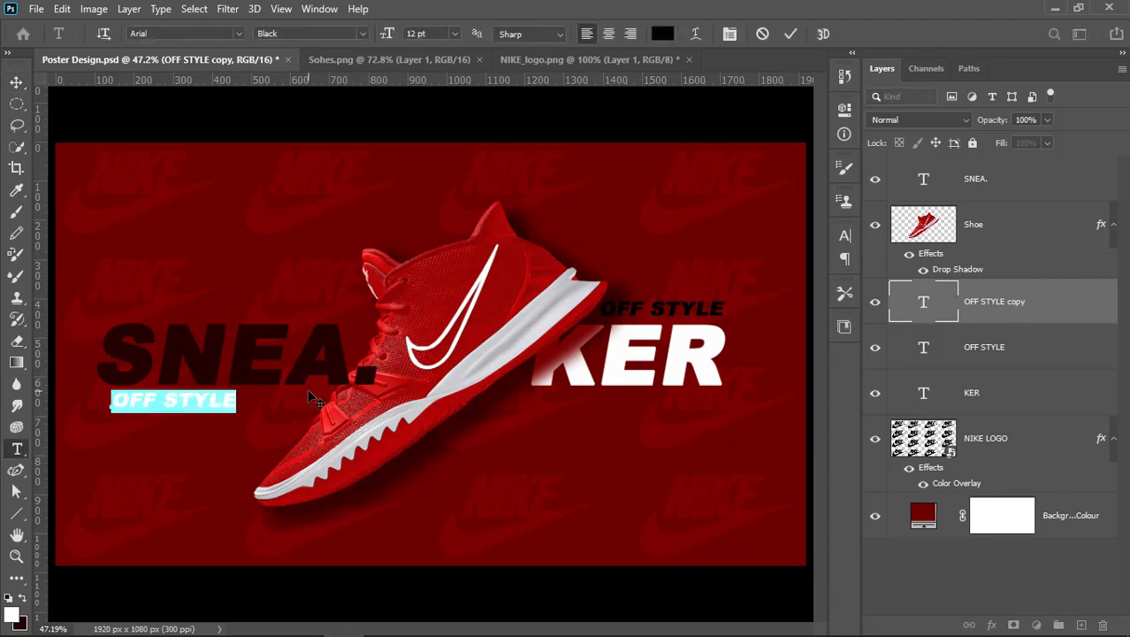
type("NEW ARRIVAL")
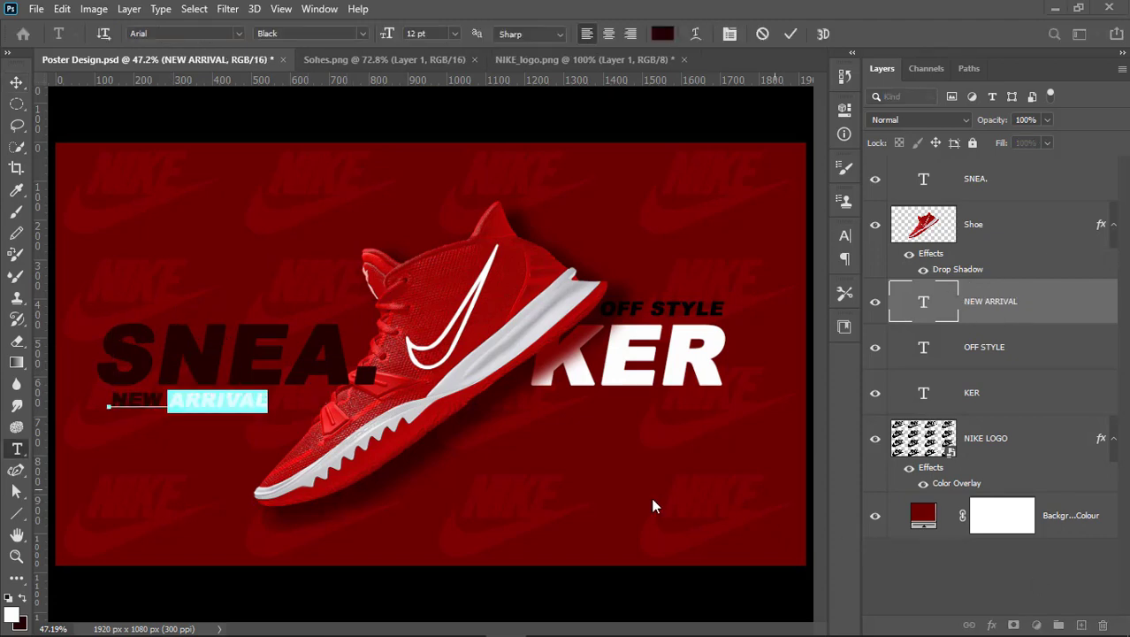
left_click(300, 398)
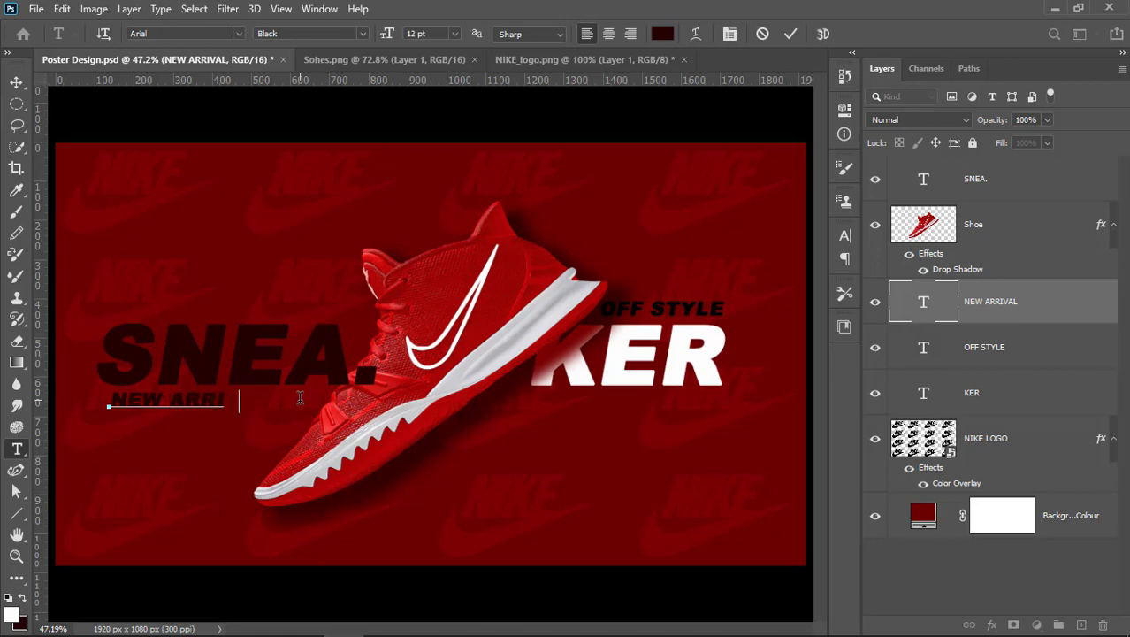
left_click(16, 81)
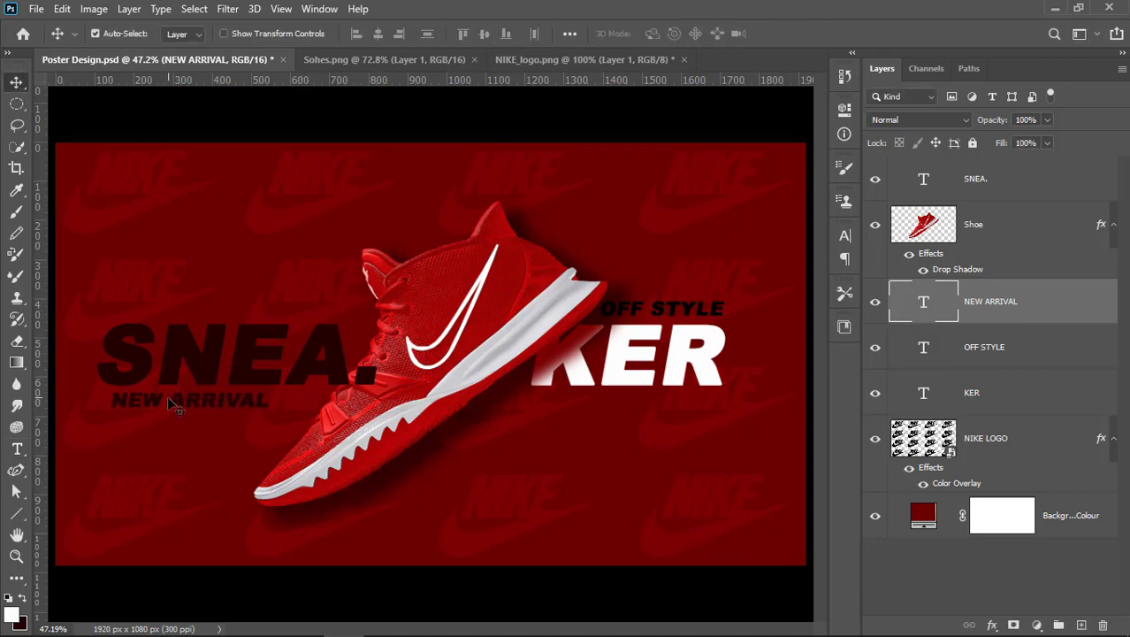
Recolour the NEW ARRIVAL text white (ffffff).
double_click(925, 304)
left_click(666, 33)
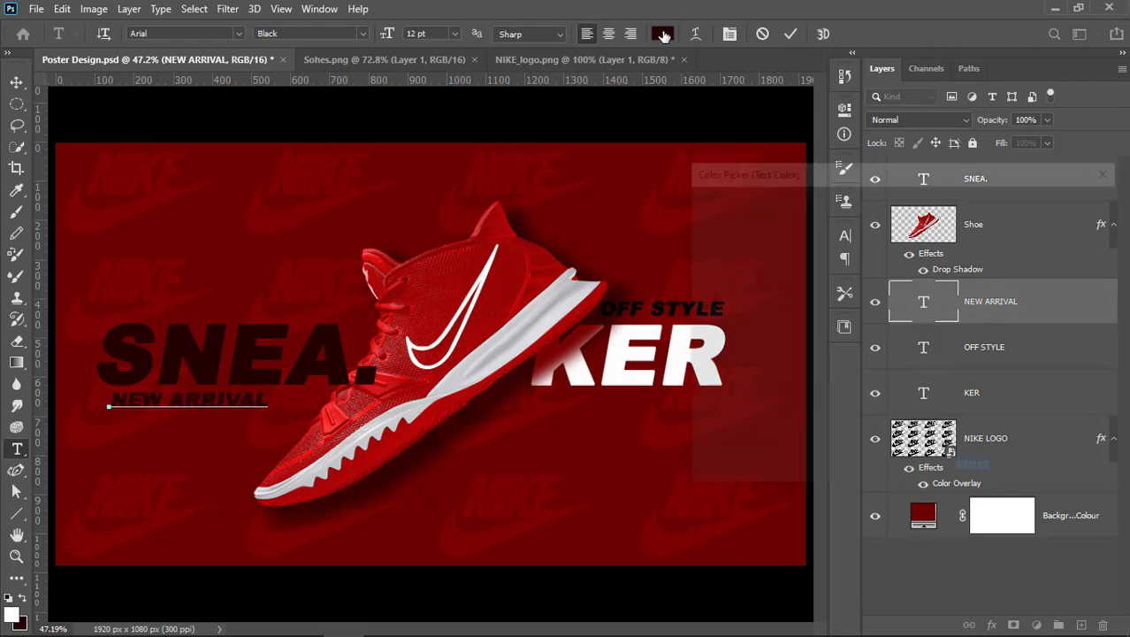
type("ffffff")
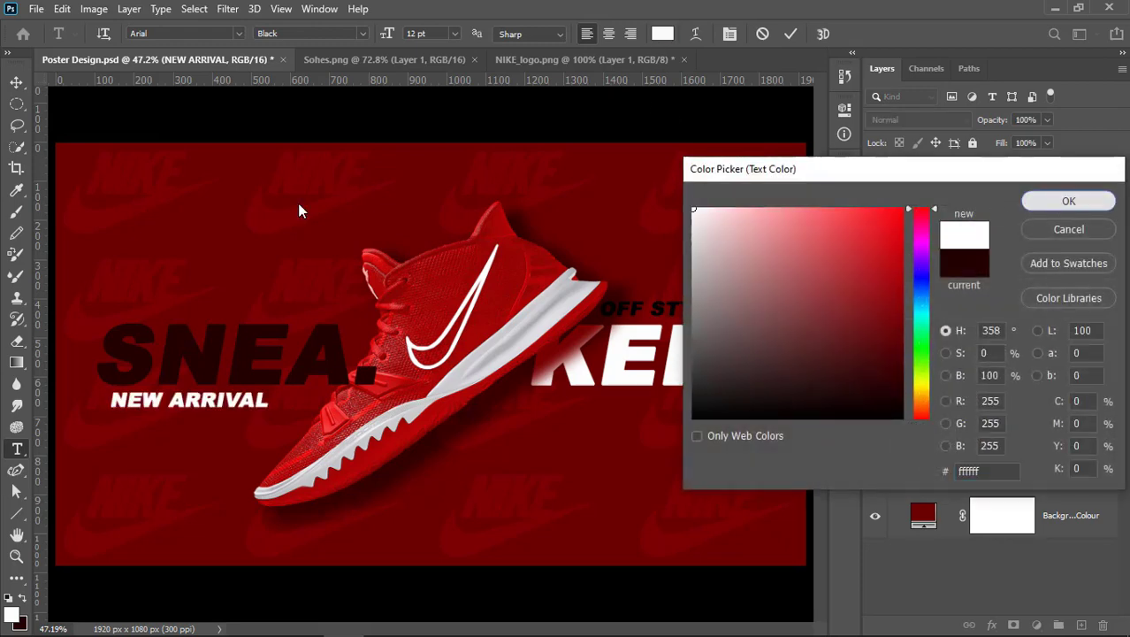
left_click(1068, 201)
left_click(16, 81)
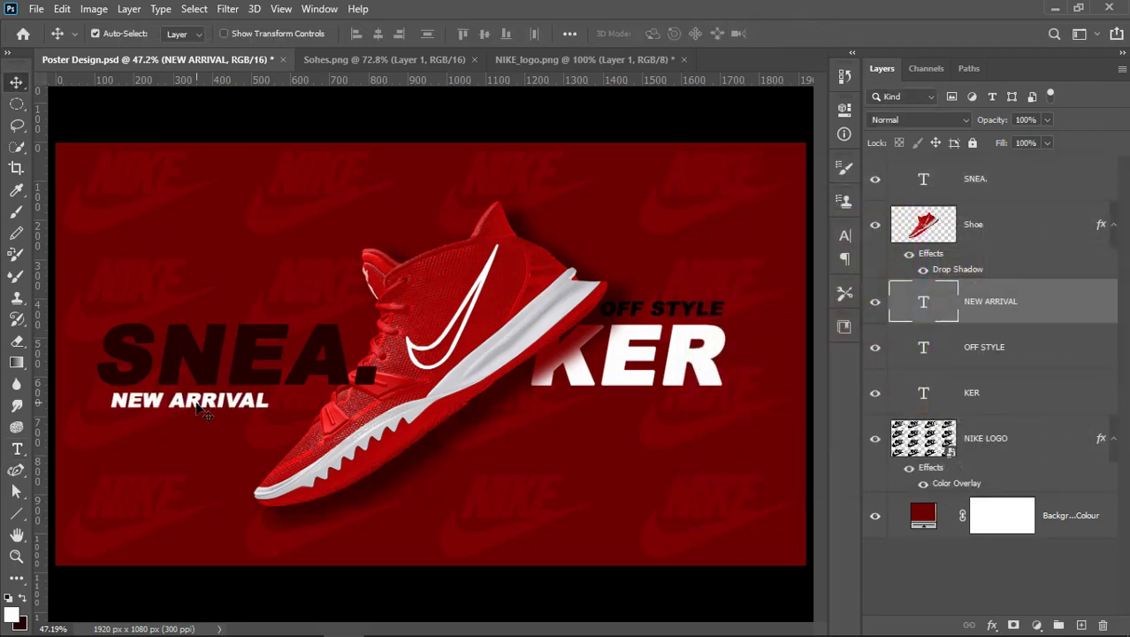
Nudge NEW ARRIVAL left until it lines up with the left edge of SNEA., and save the poster.
key("Left")
key("Left")
key("Left")
key("Left")
key("Left")
key("Left")
key("Left")
key("Left")
key("Left")
key("Left")
key("Left")
key("Left")
key("Left")
key("Left")
key("Left")
key("Left")
key("Left")
key("Left")
key("Left")
key("Left")
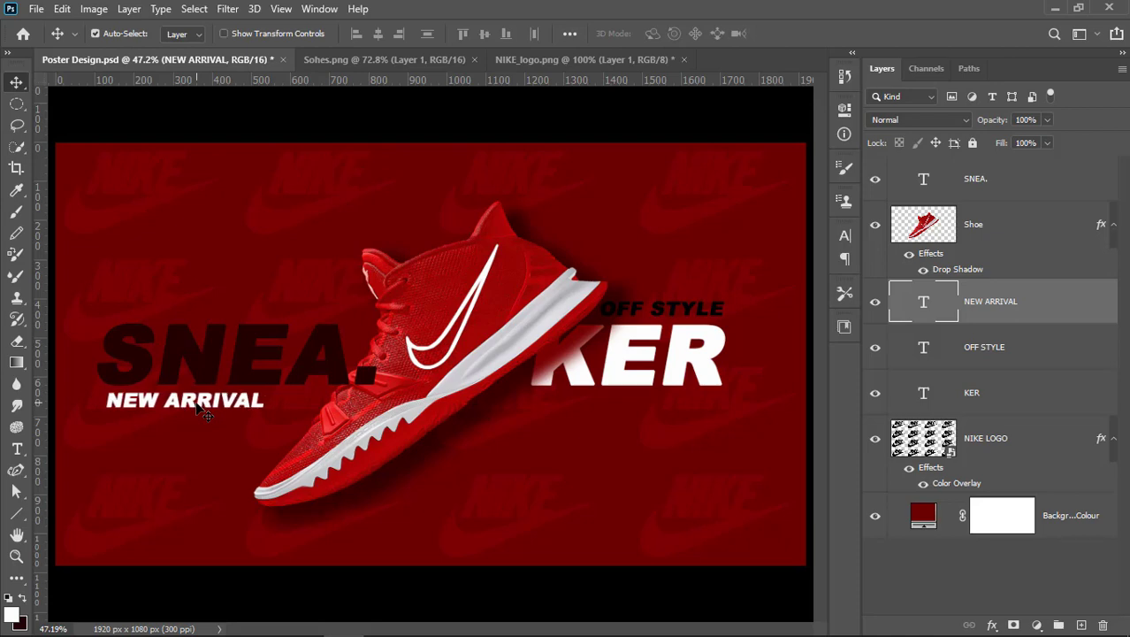
key("Left")
key("Left")
key("Left")
key("Left")
key("Left")
key("Left")
key("Left")
key("Left")
key("Left")
key("Left")
key("Left")
key("Left")
key("Left")
key("Left")
key("Left")
key("Left")
key("Left")
key("Left")
key("Left")
key("Left")
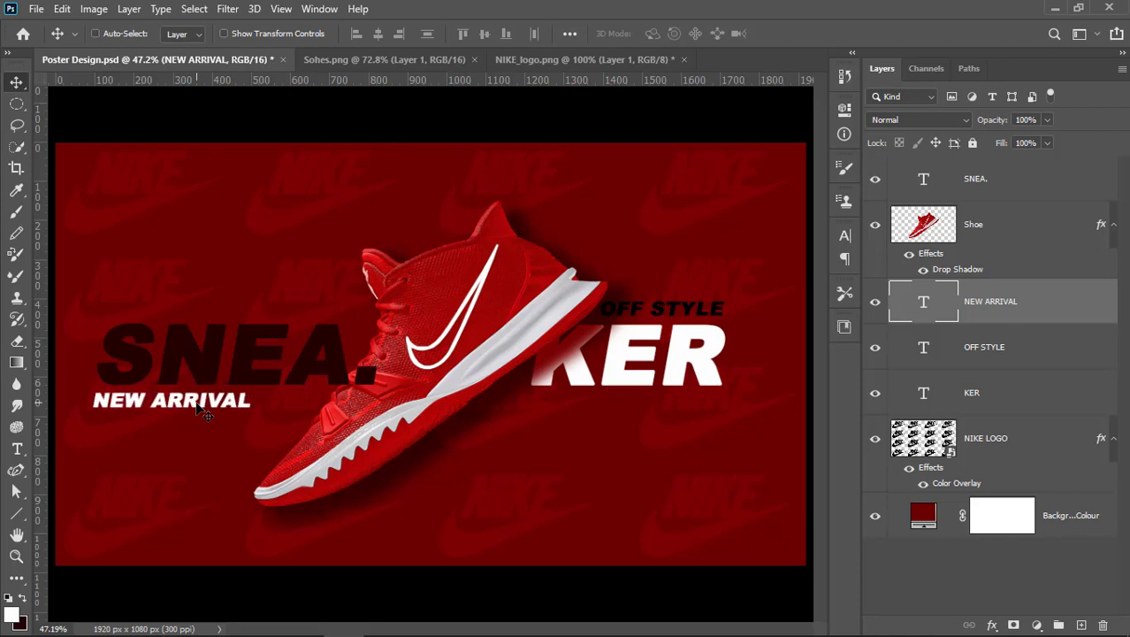
key("ctrl+s")
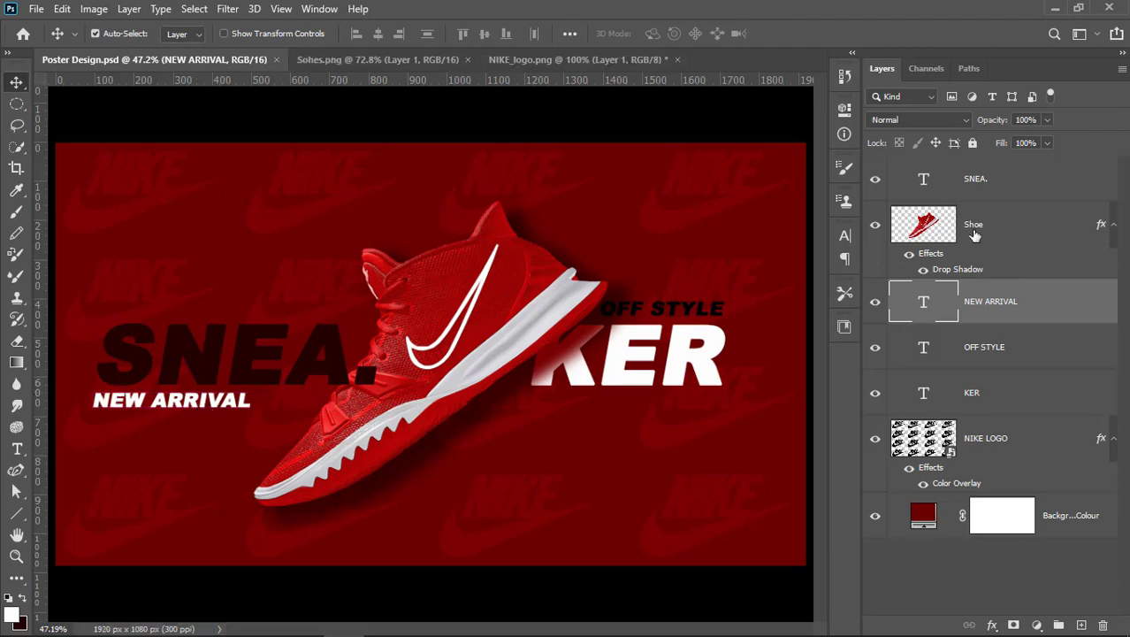
Duplicate the Shoe layer and place the copy between the KER and NIKE LOGO layers.
left_click(974, 234)
key("ctrl+j")
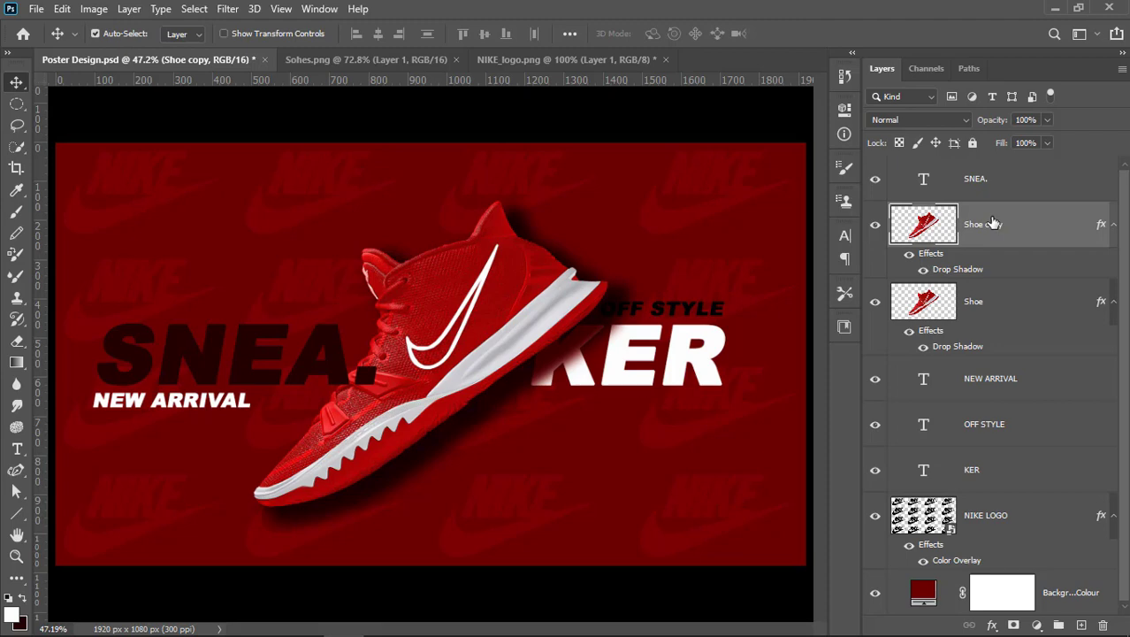
left_click_drag(992, 223, 989, 493)
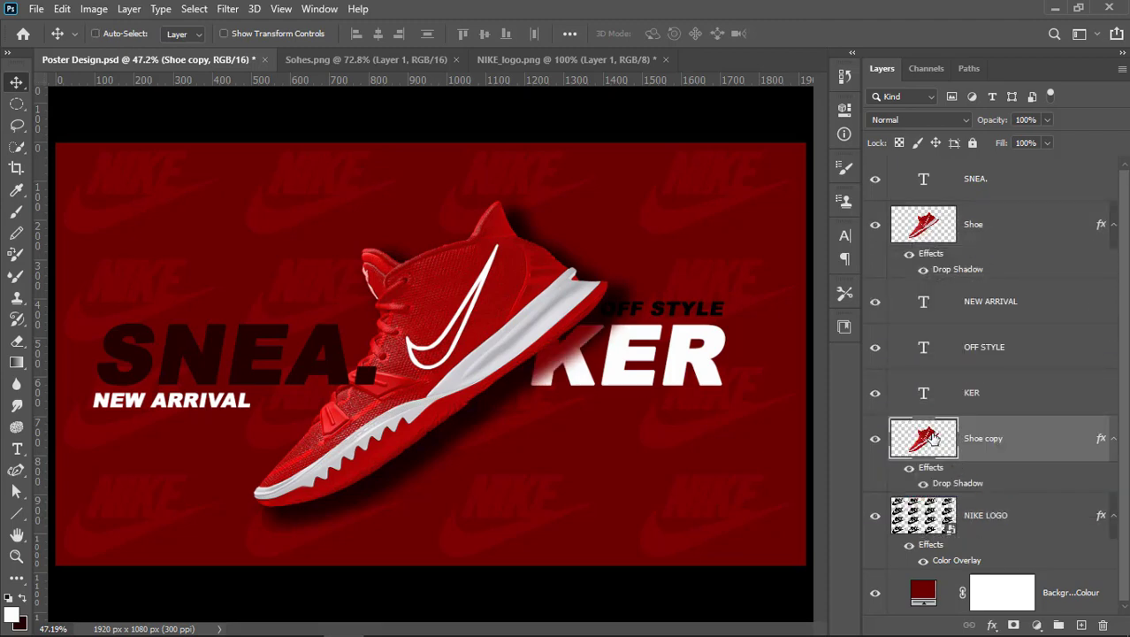
Enlarge the shoe copy to almost the poster's full width and rotate it about 20° clockwise behind the main shoe.
key("ctrl+t")
left_click_drag(616, 198, 834, 205)
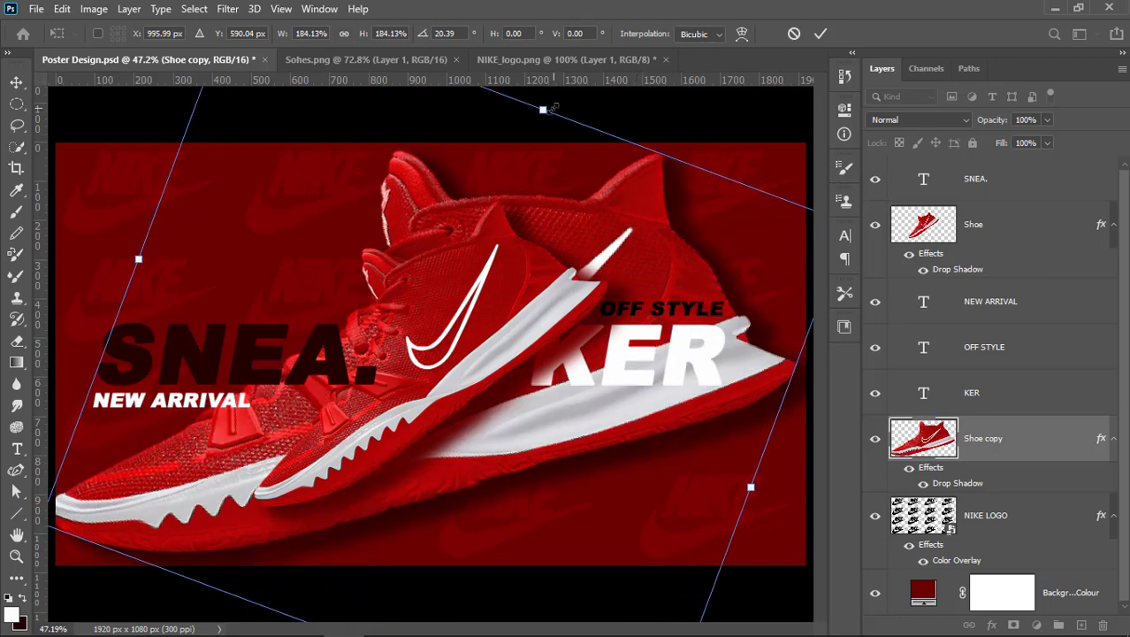
left_click_drag(550, 108, 555, 118)
key("Return")
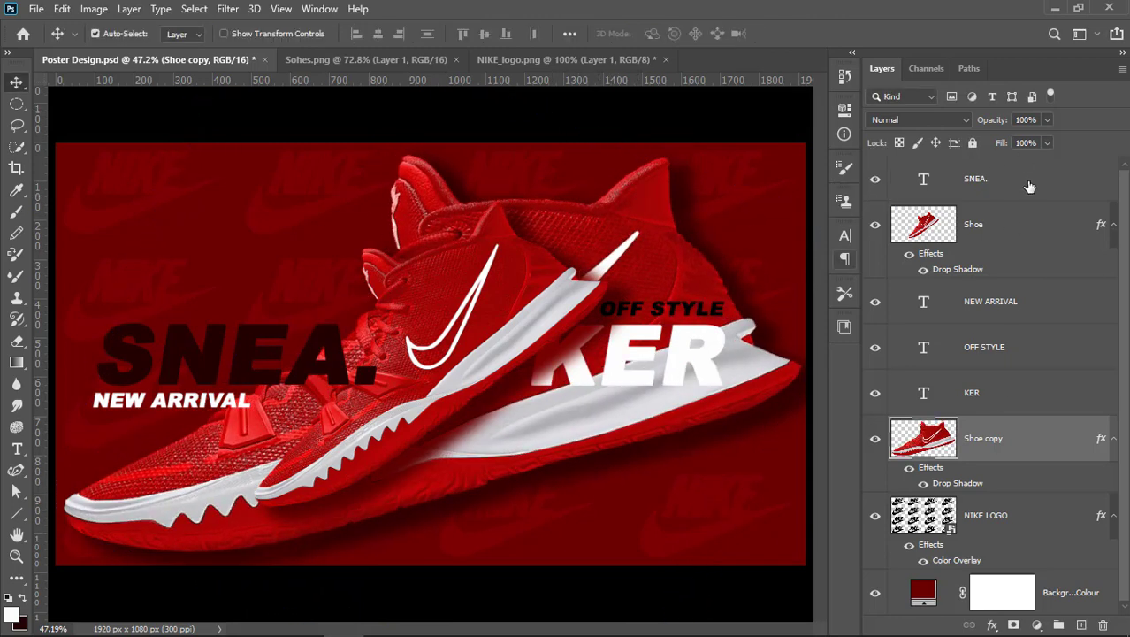
Reduce the opacity of the enlarged shoe copy to 15%.
left_click(1047, 120)
left_click_drag(978, 138, 983, 139)
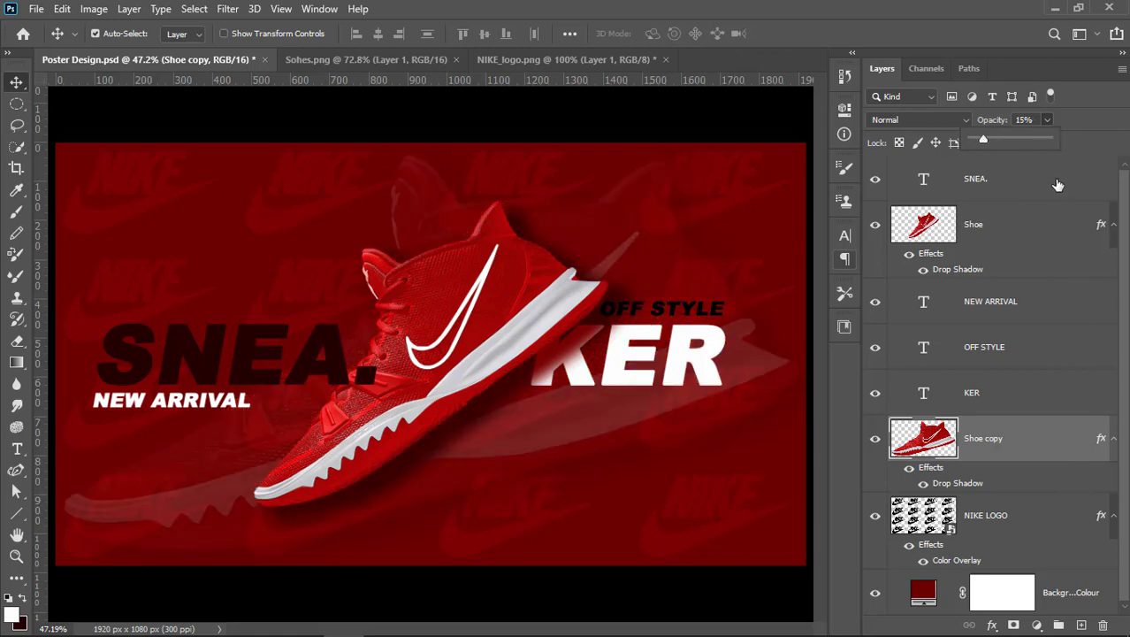
left_click(1004, 239)
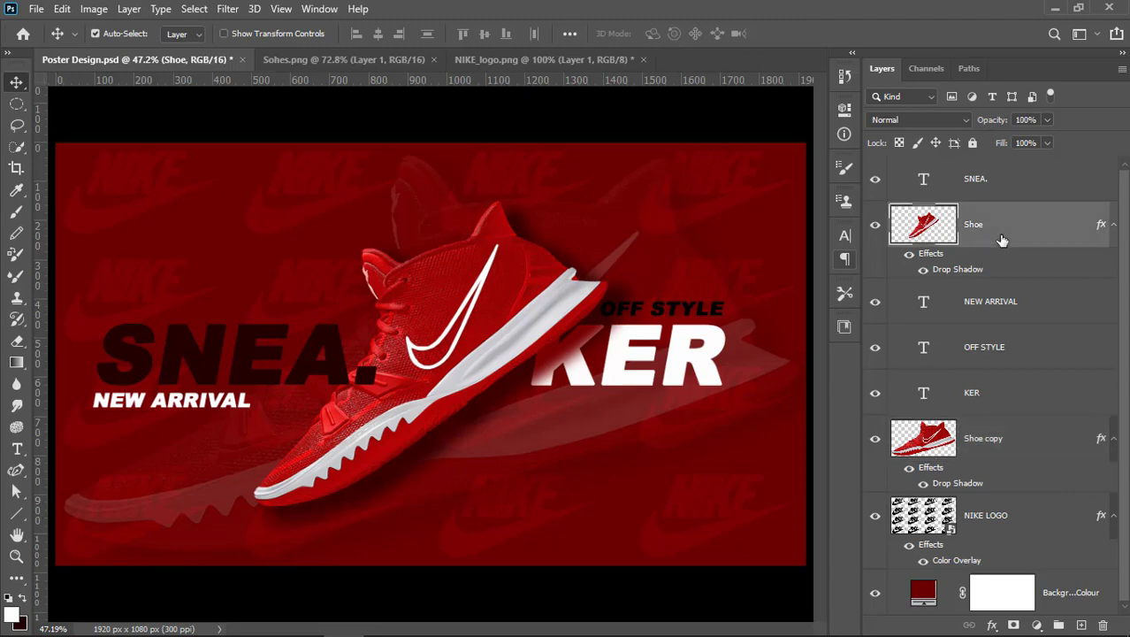
Mask the NIKE LOGO pattern so it is hidden inside the large shoe copy's outline, and save the poster.
left_click(991, 520)
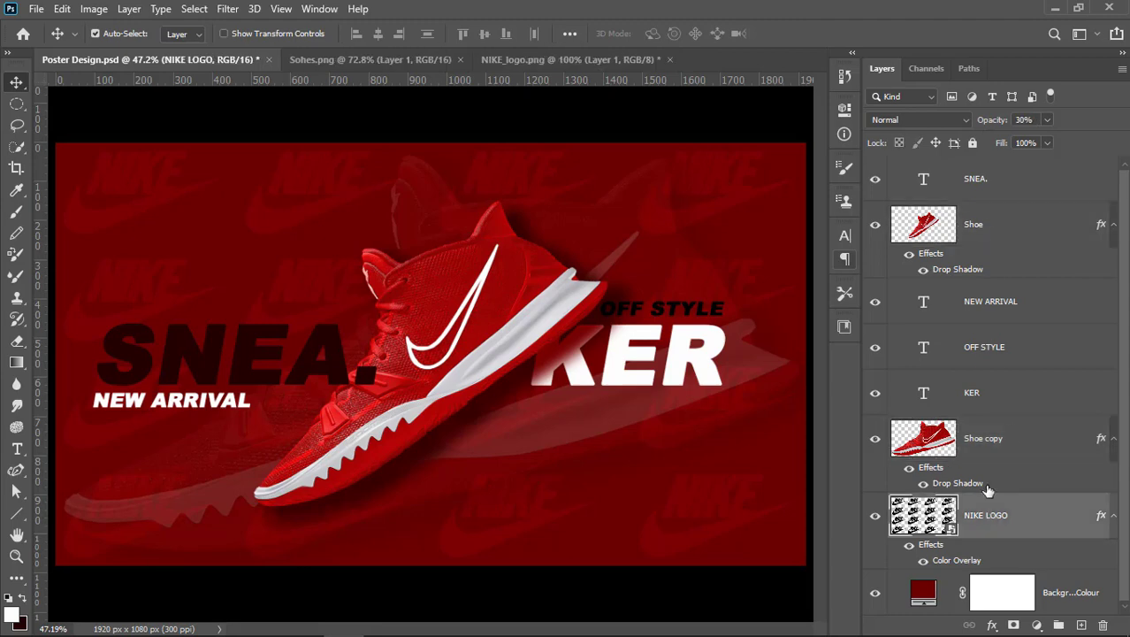
left_click(927, 439, "ctrl")
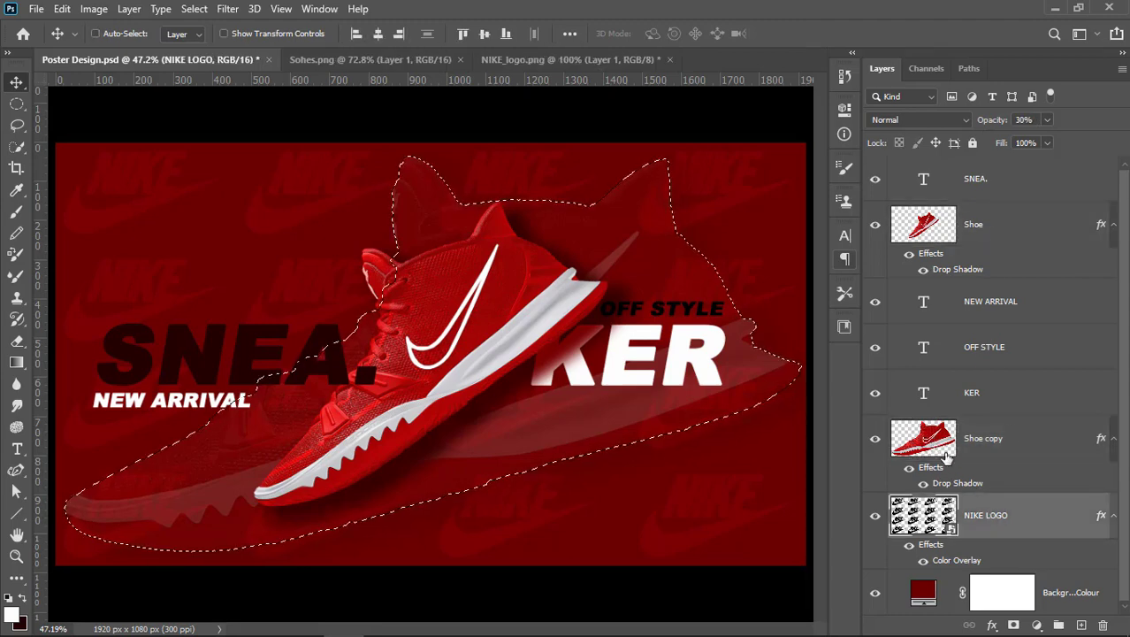
left_click(928, 515, "ctrl+shift")
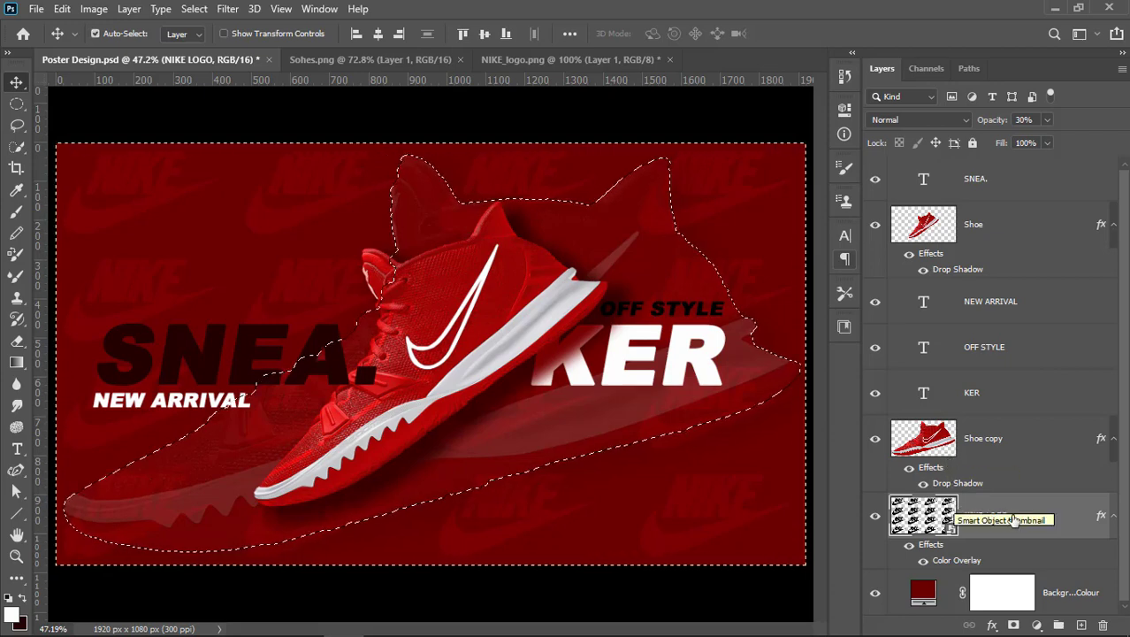
left_click(1014, 626)
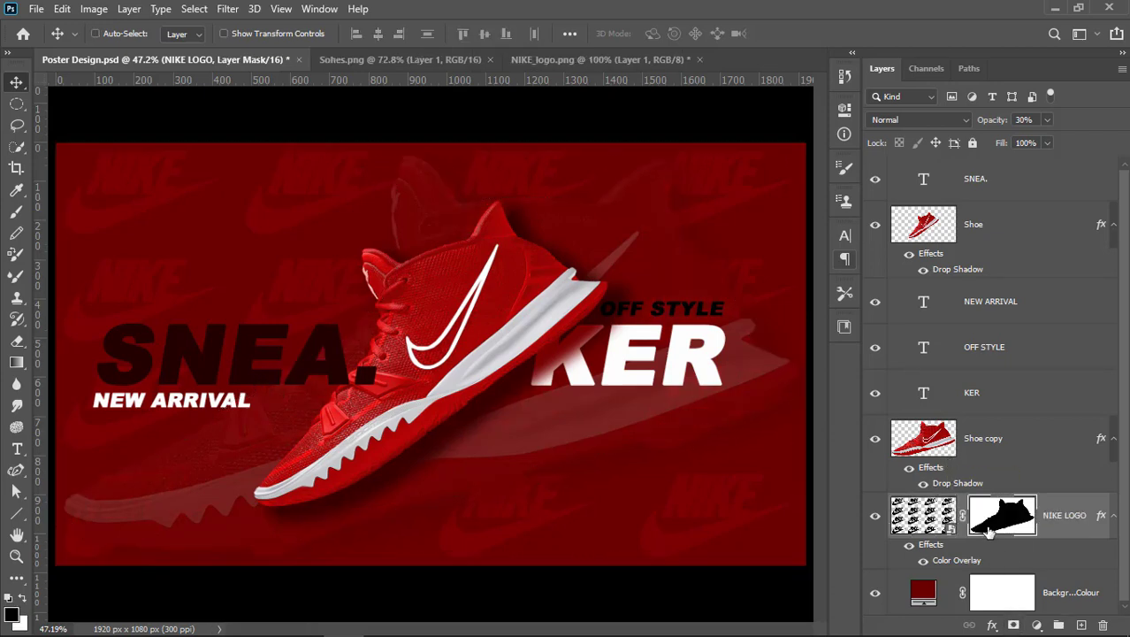
key("ctrl+s")
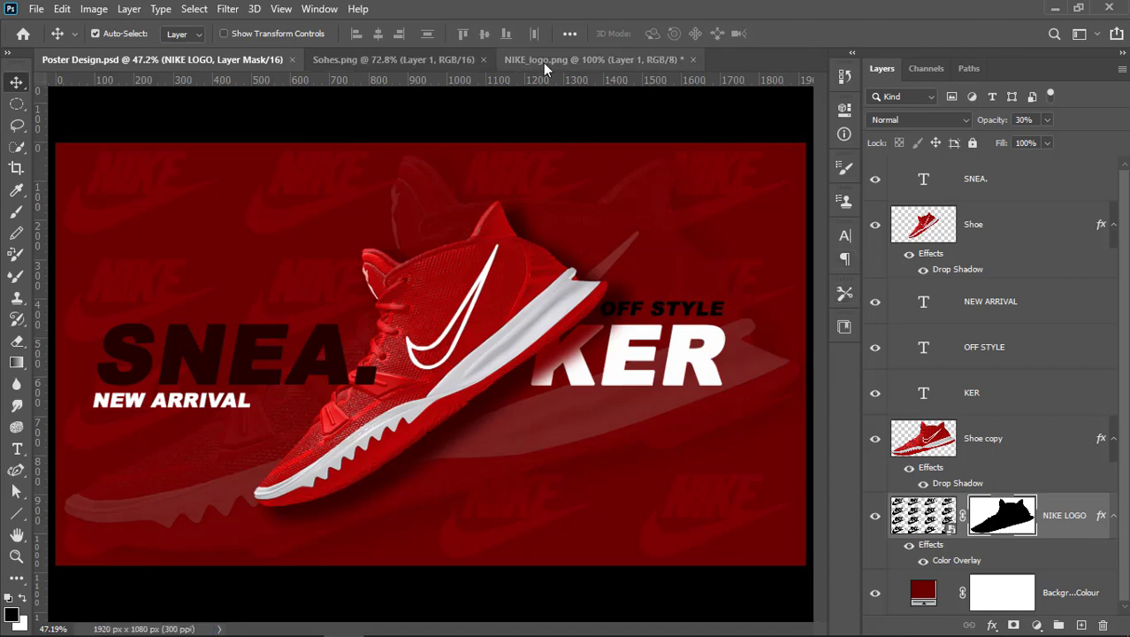
Copy the NIKE logo from NIKE_logo.png into Poster Design.psd as the top layer.
left_click(545, 61)
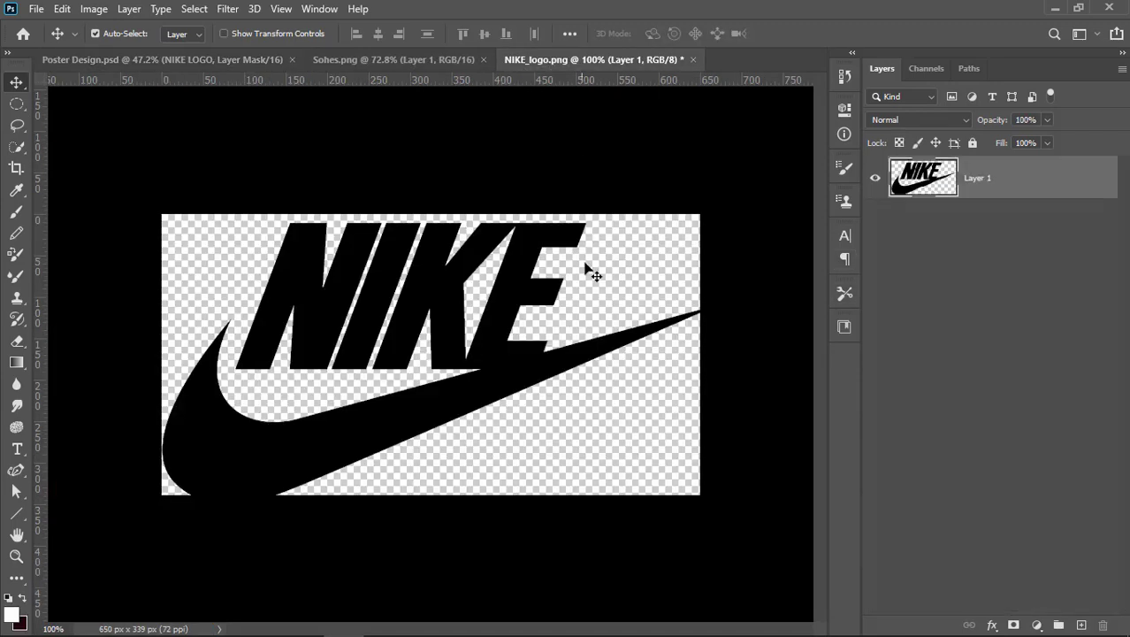
left_click_drag(469, 276, 398, 262)
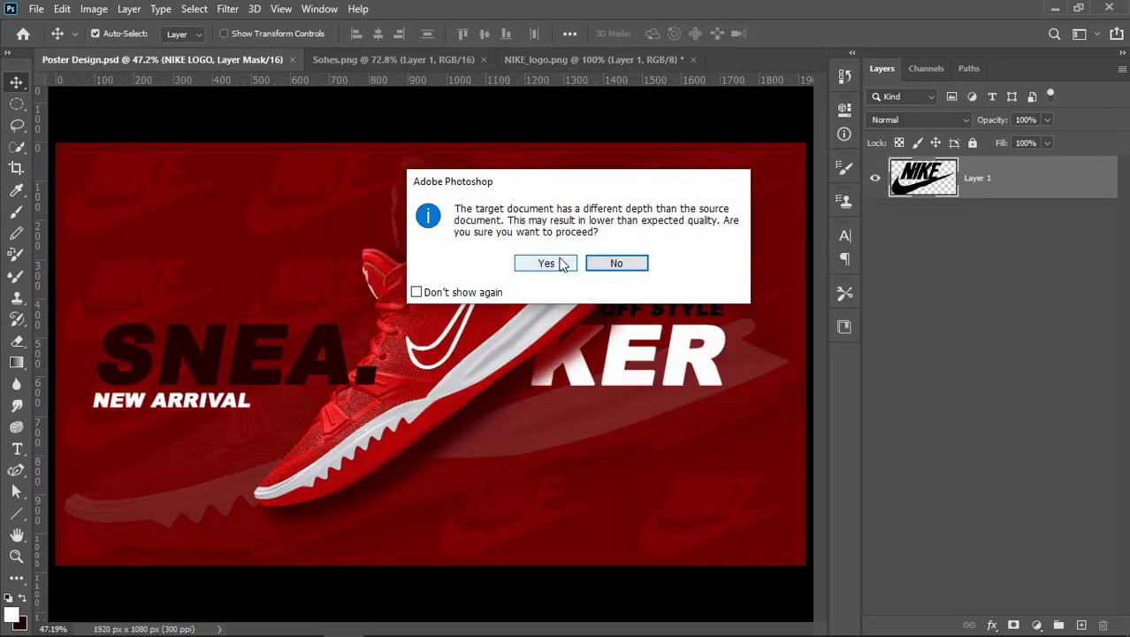
left_click(544, 262)
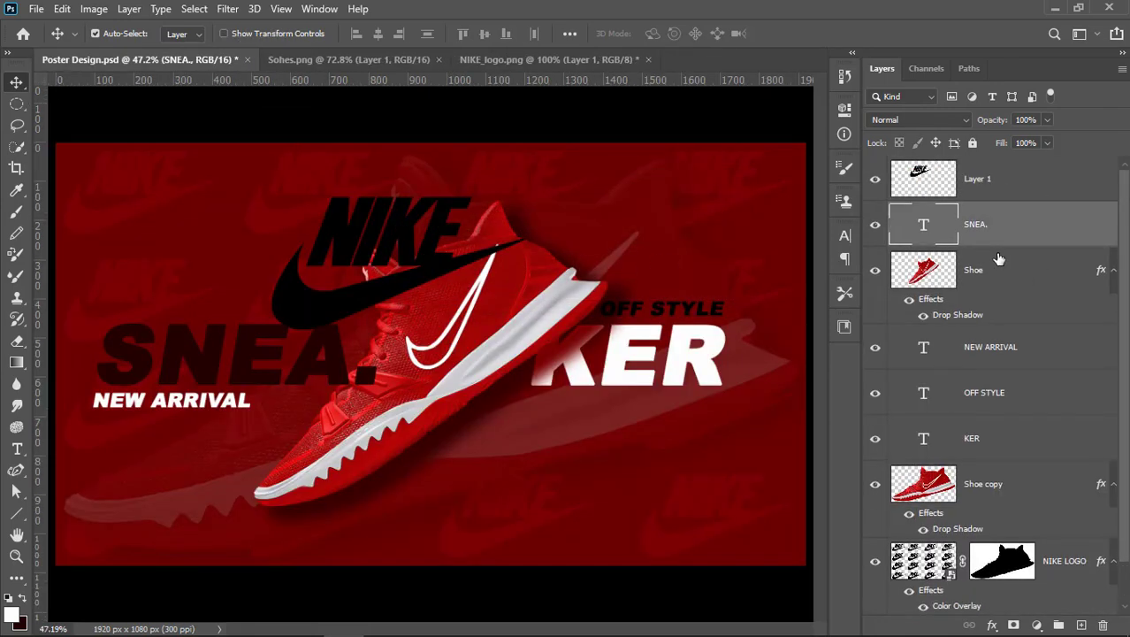
left_click(994, 179)
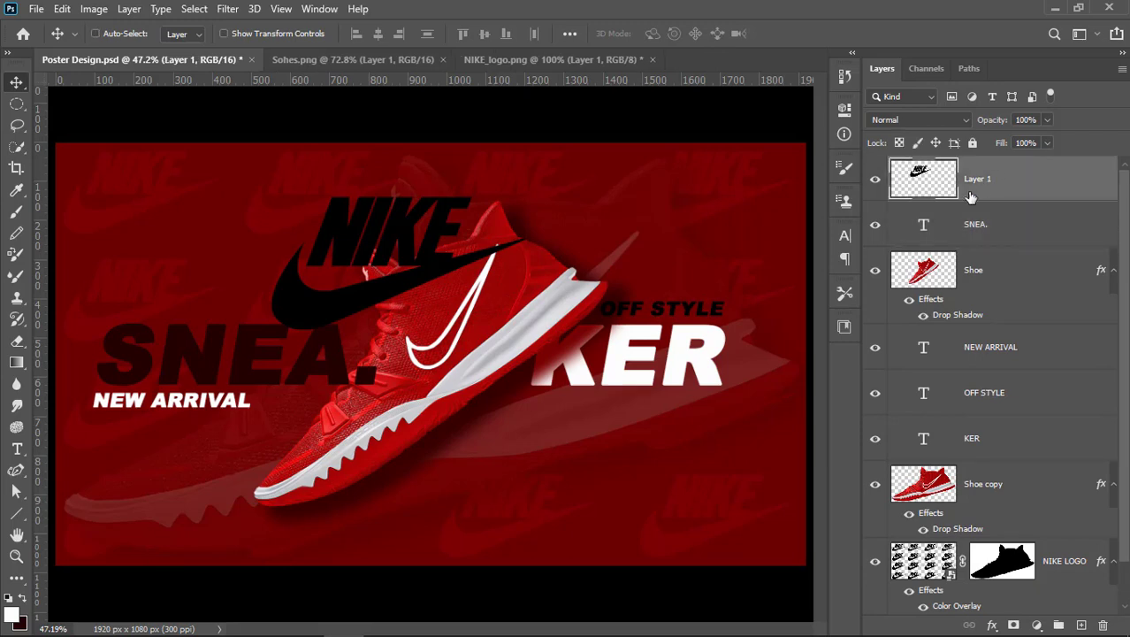
Scale the copied NIKE logo to about 39% and position it in the poster's upper-right corner.
key("ctrl+t")
left_click_drag(529, 191, 754, 174)
key("Up")
key("Up")
key("Up")
key("Up")
key("Up")
key("Up")
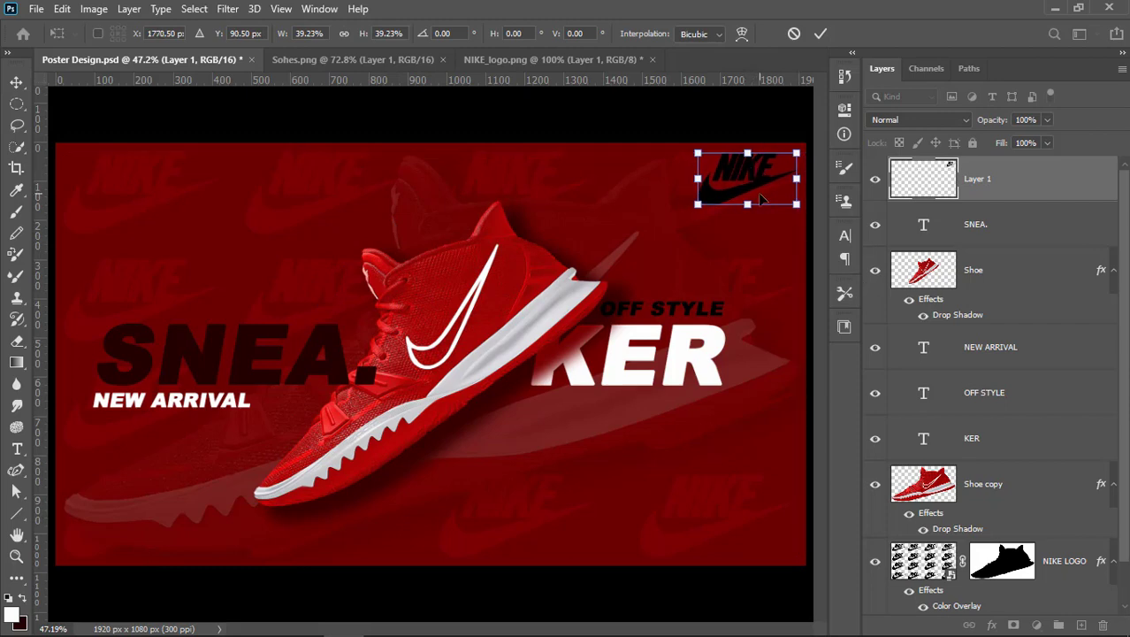
left_click(981, 259)
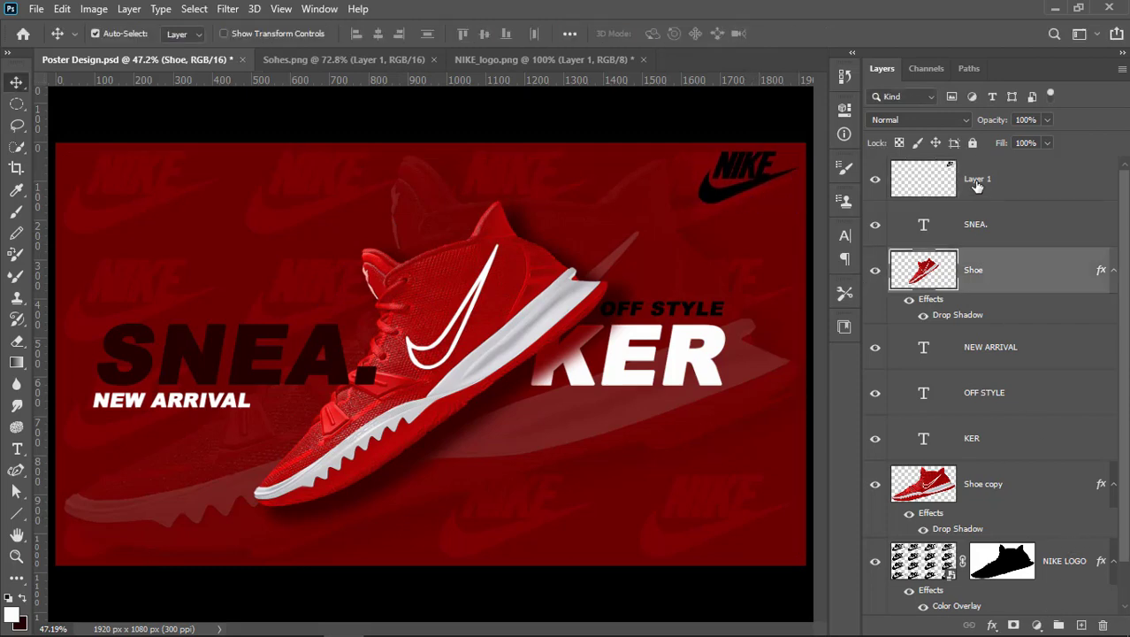
Apply a Color Overlay in white ffffff at 100% opacity to the corner NIKE logo layer.
left_click(977, 178)
left_click(991, 626)
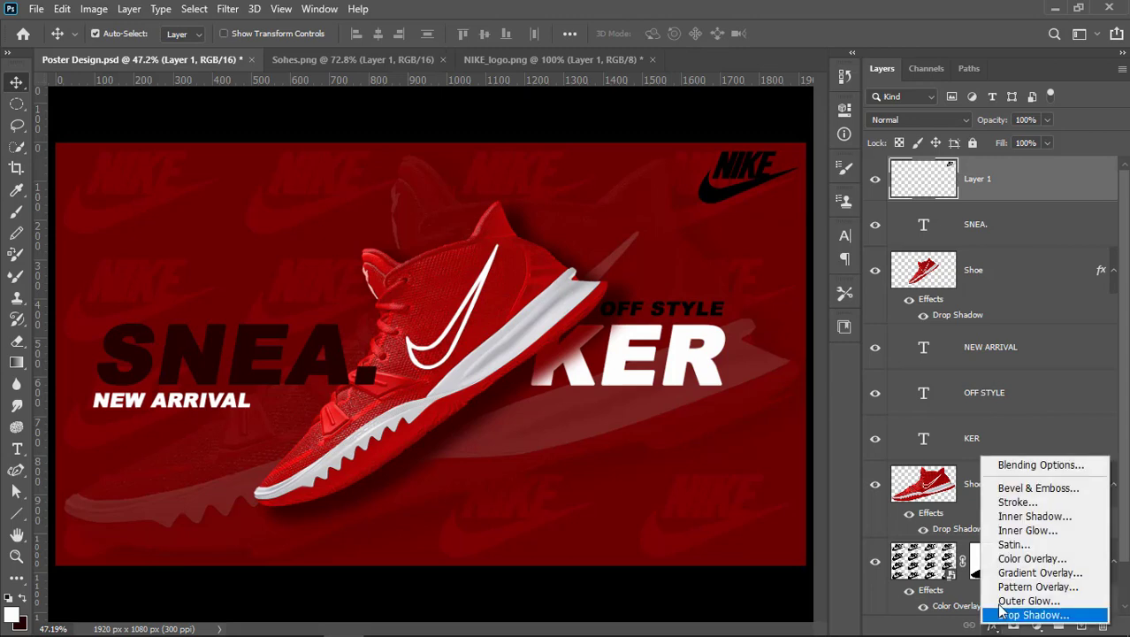
left_click(1017, 559)
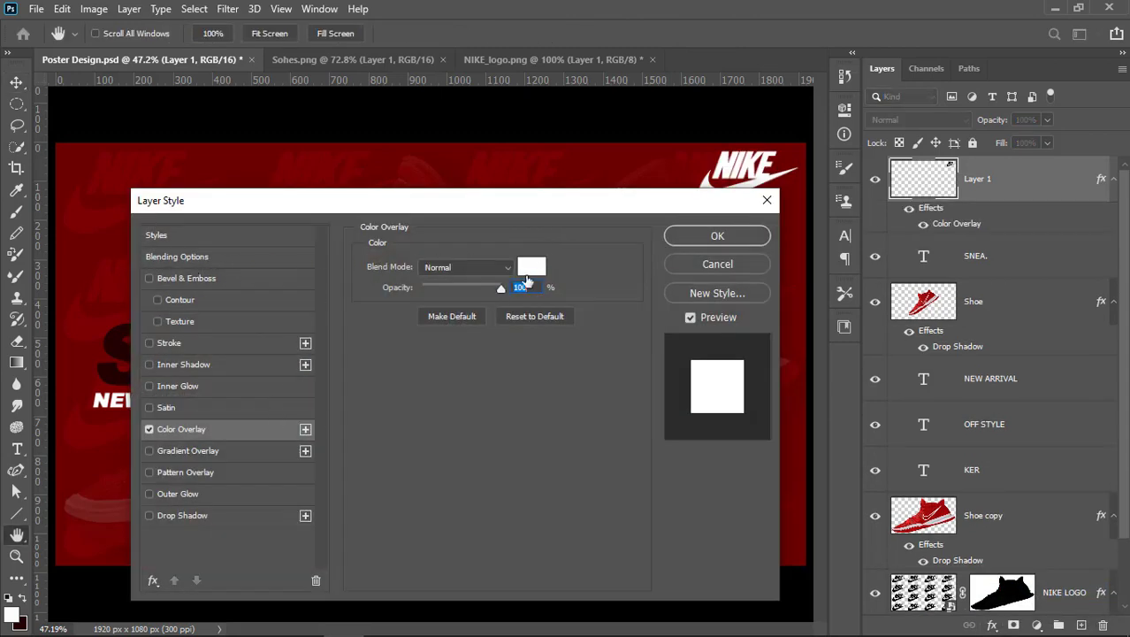
left_click(533, 267)
left_click_drag(789, 169, 615, 252)
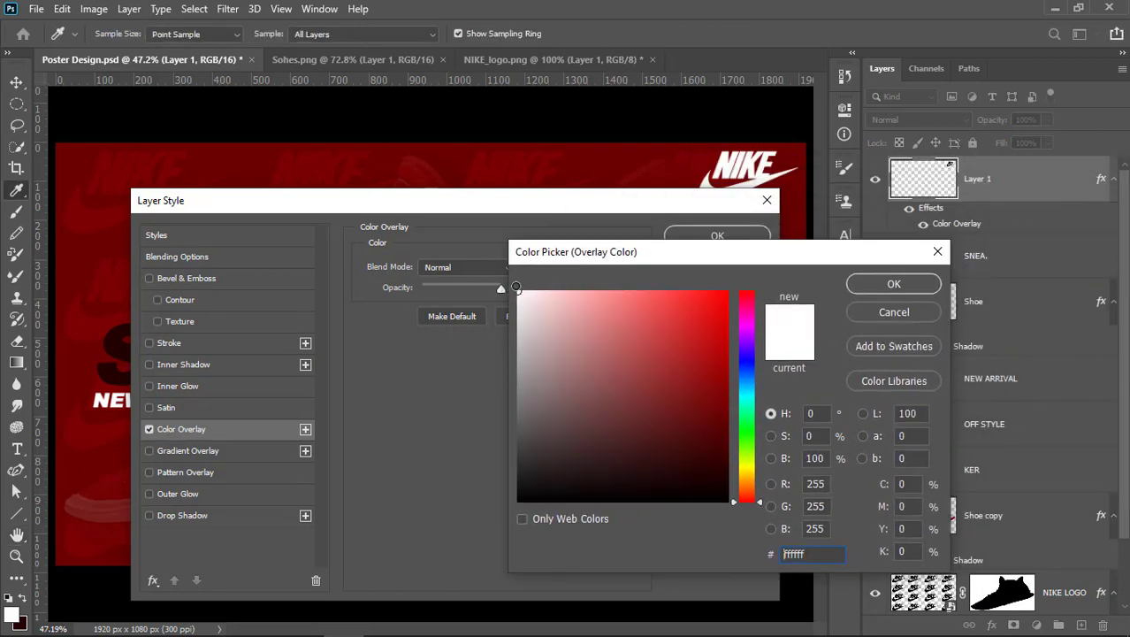
left_click(895, 284)
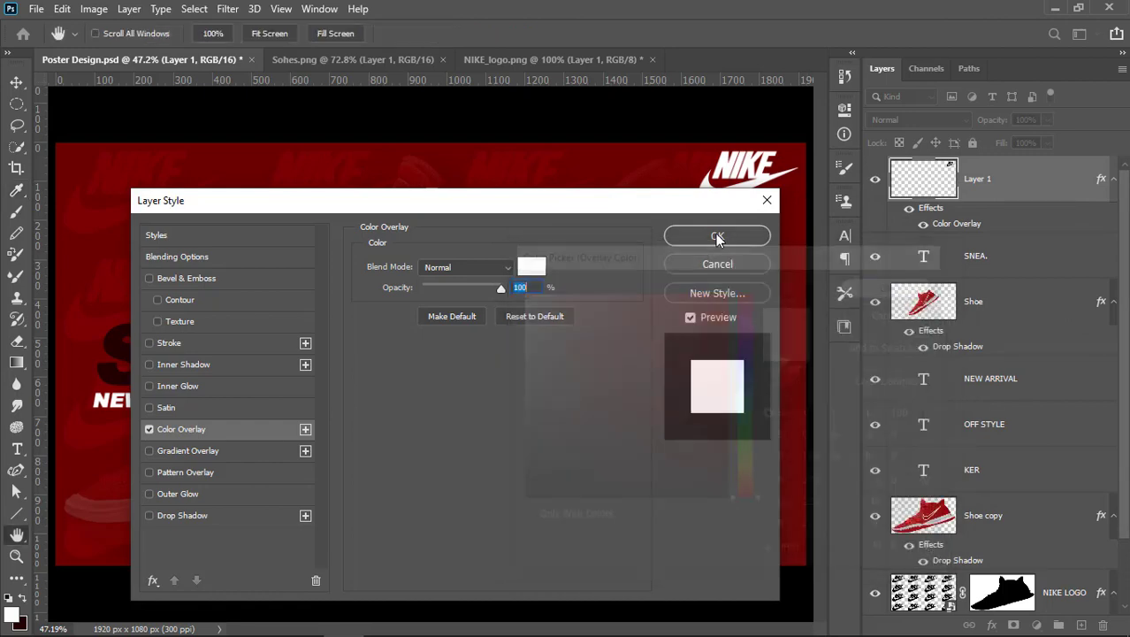
left_click(717, 236)
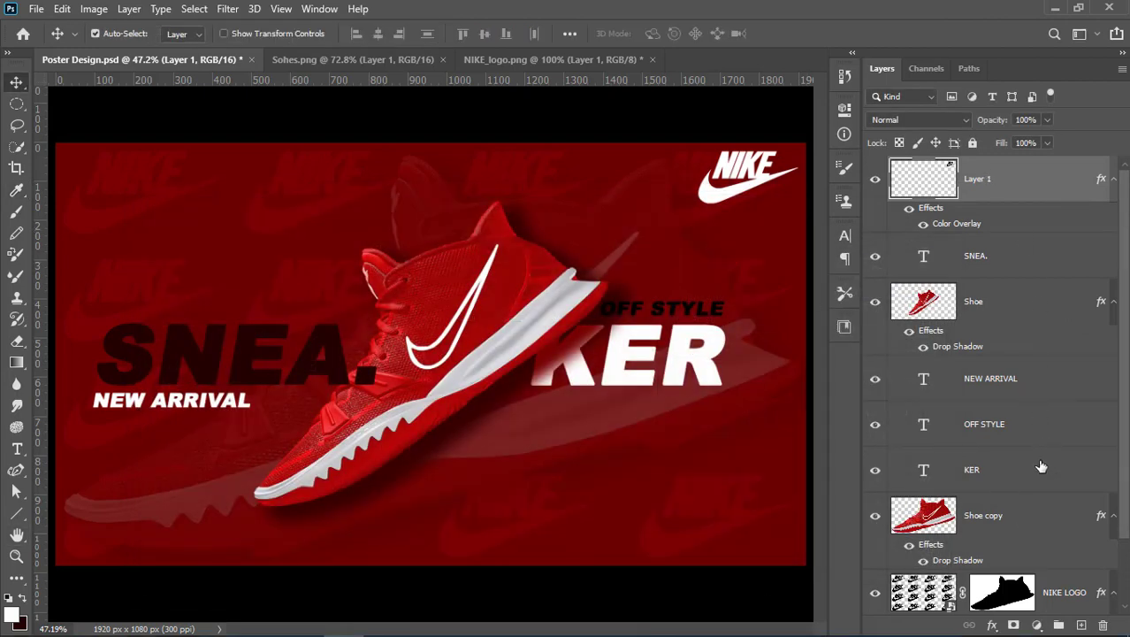
Add a Photo Filter adjustment layer on top using Warming Filter (81), and compare the poster with and without it.
left_click(1037, 625)
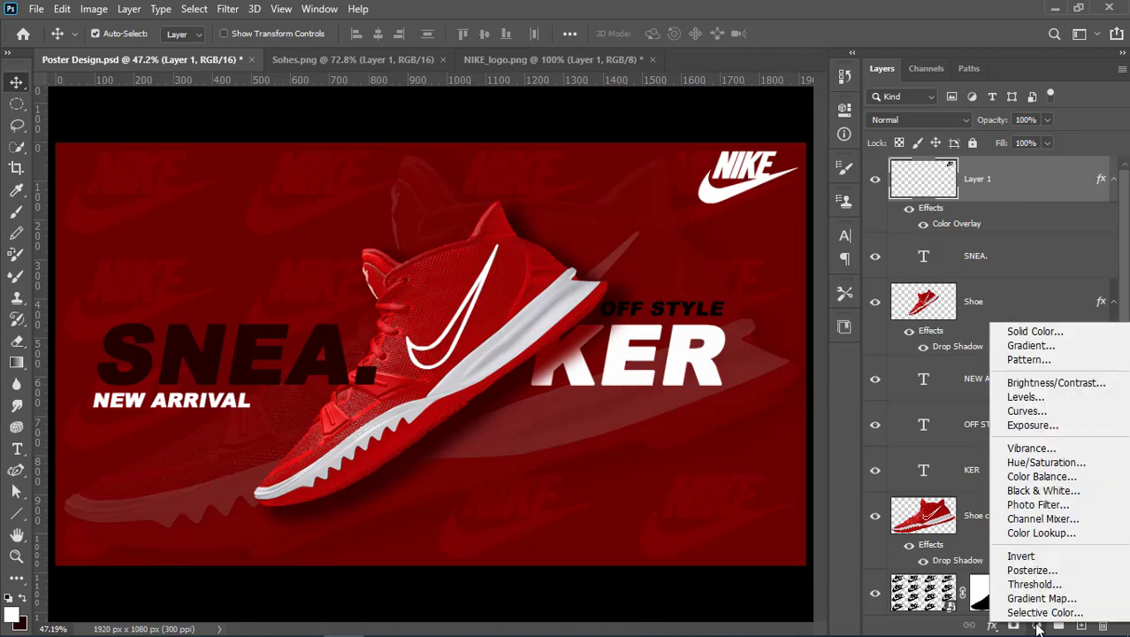
left_click(1037, 504)
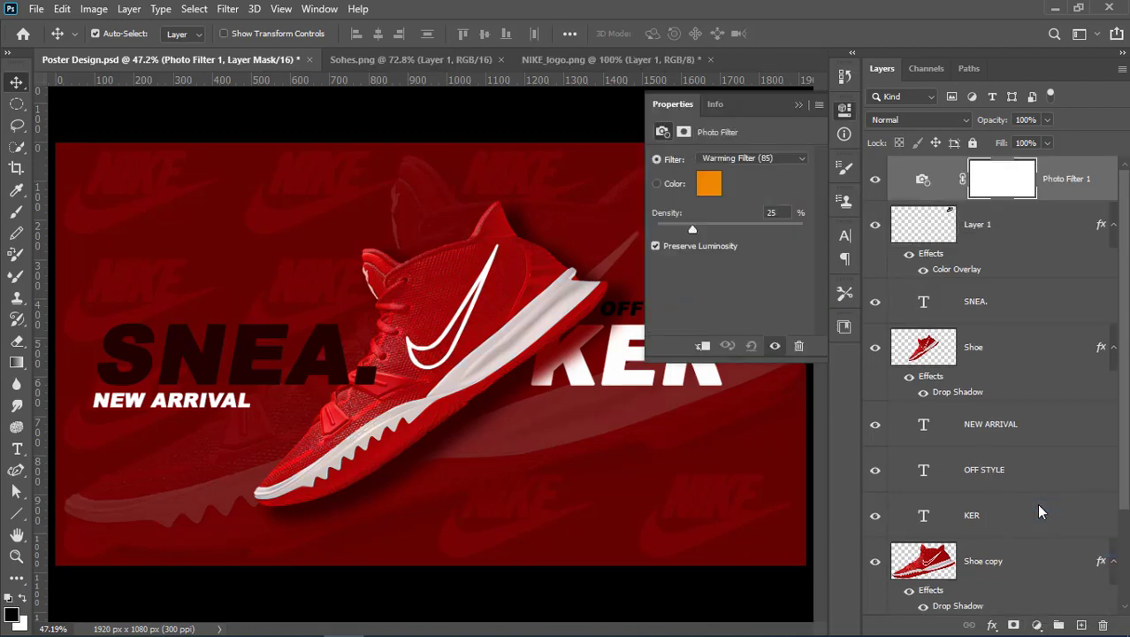
left_click(752, 158)
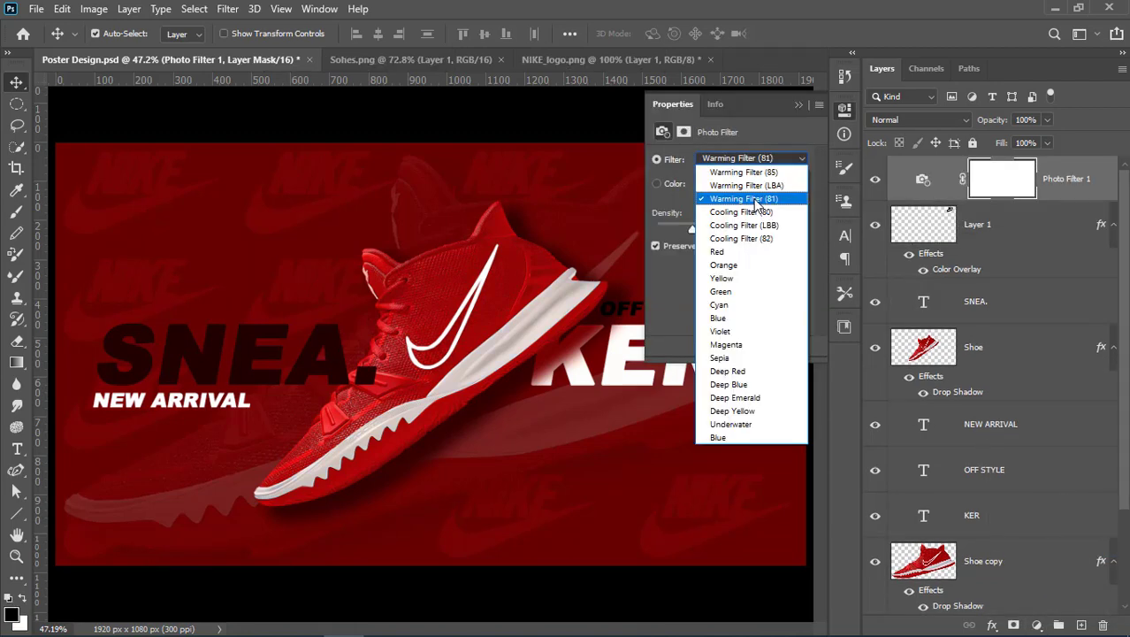
left_click(756, 199)
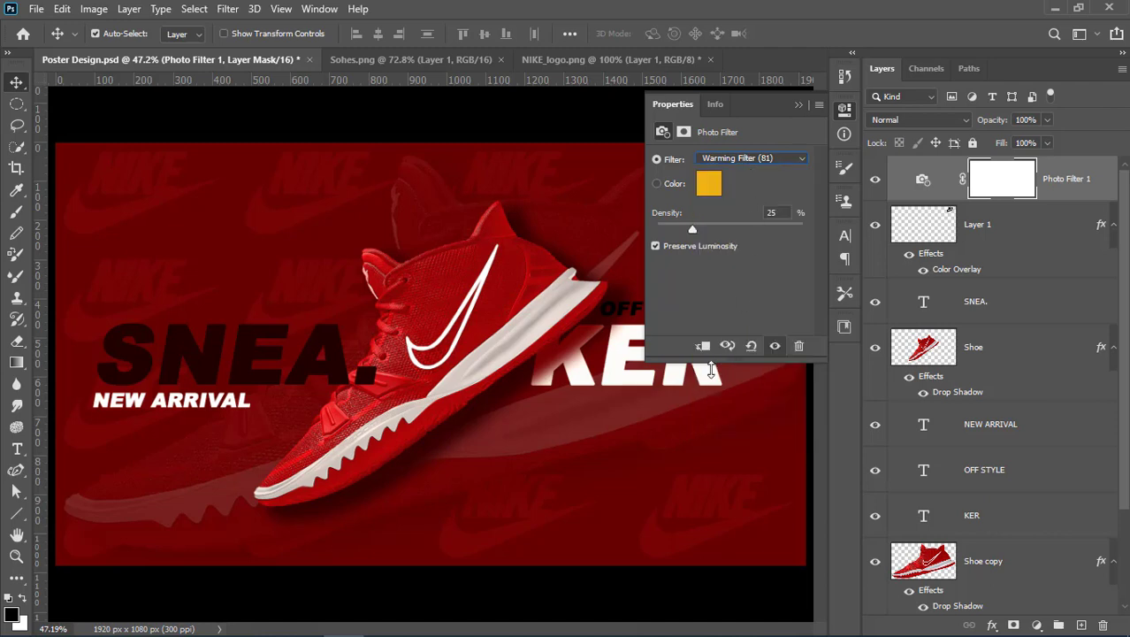
left_click(774, 345)
left_click(774, 346)
left_click(774, 345)
left_click(774, 346)
left_click(774, 346)
left_click(774, 346)
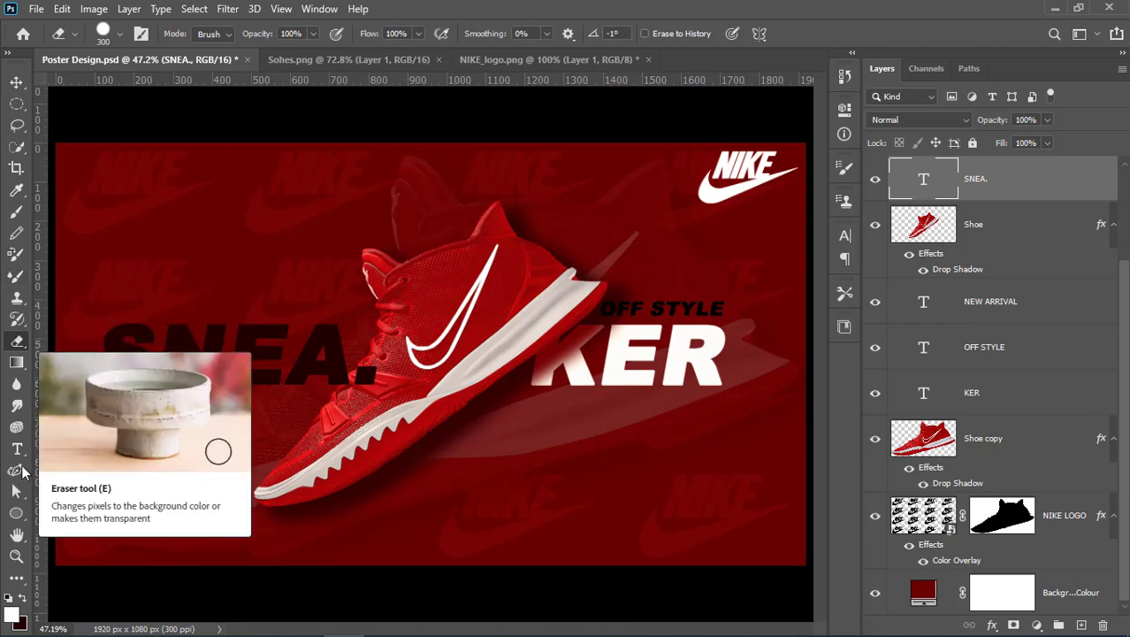
Draw a flowing curve with the Curvature Pen above the SNEA. layer, running from the poster's upper-left edge across both words and looping back beneath the shoe.
left_click(17, 471)
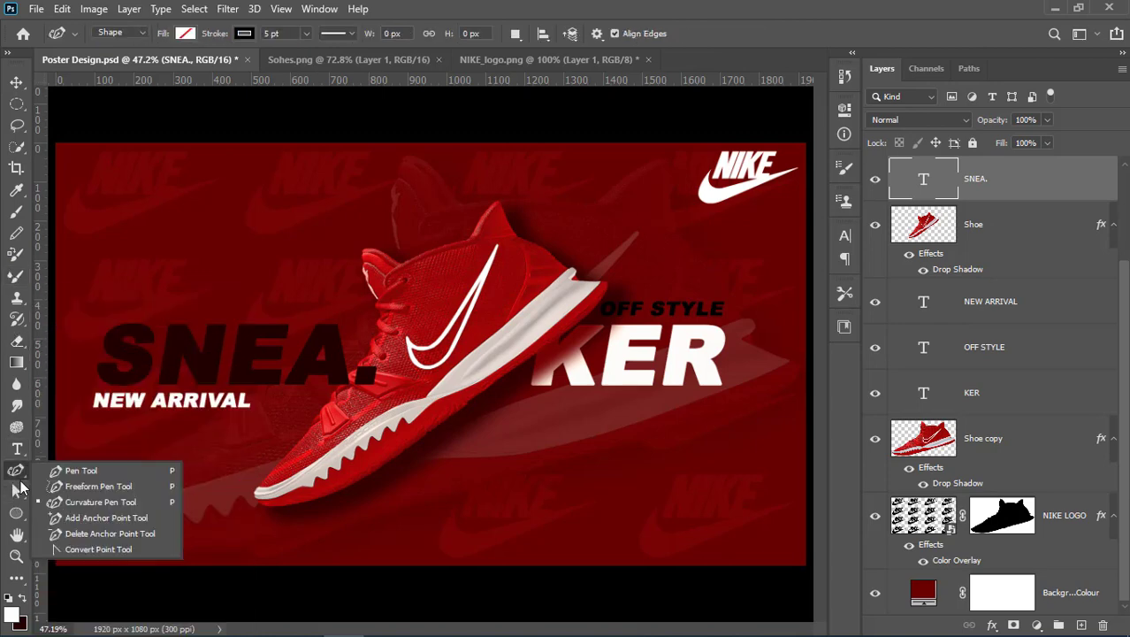
left_click(66, 502)
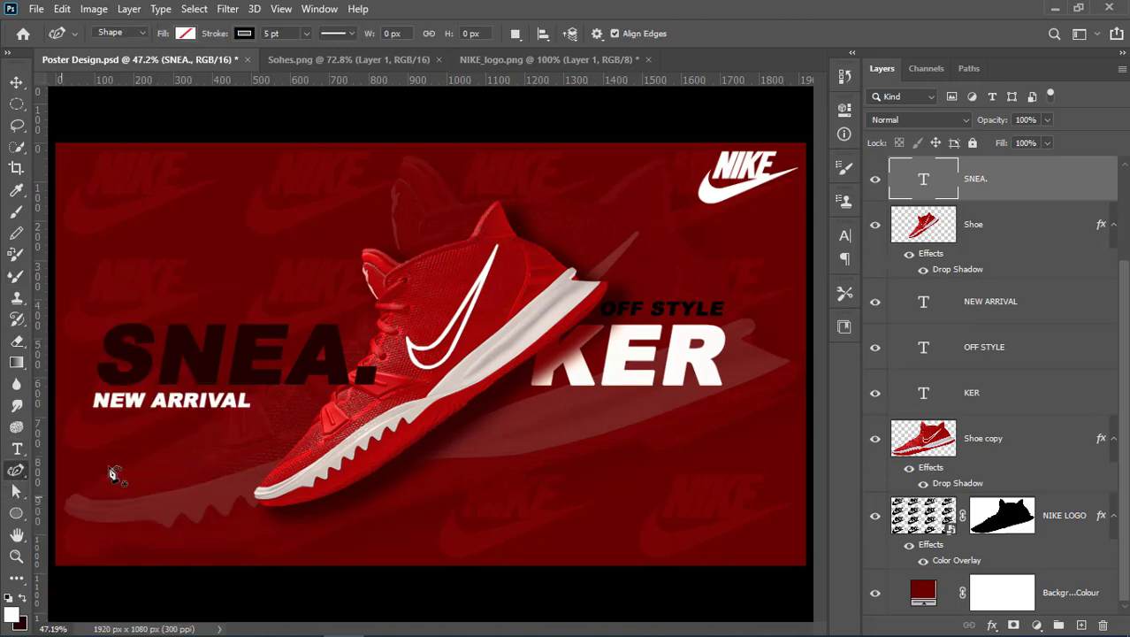
left_click(95, 135)
left_click(234, 363)
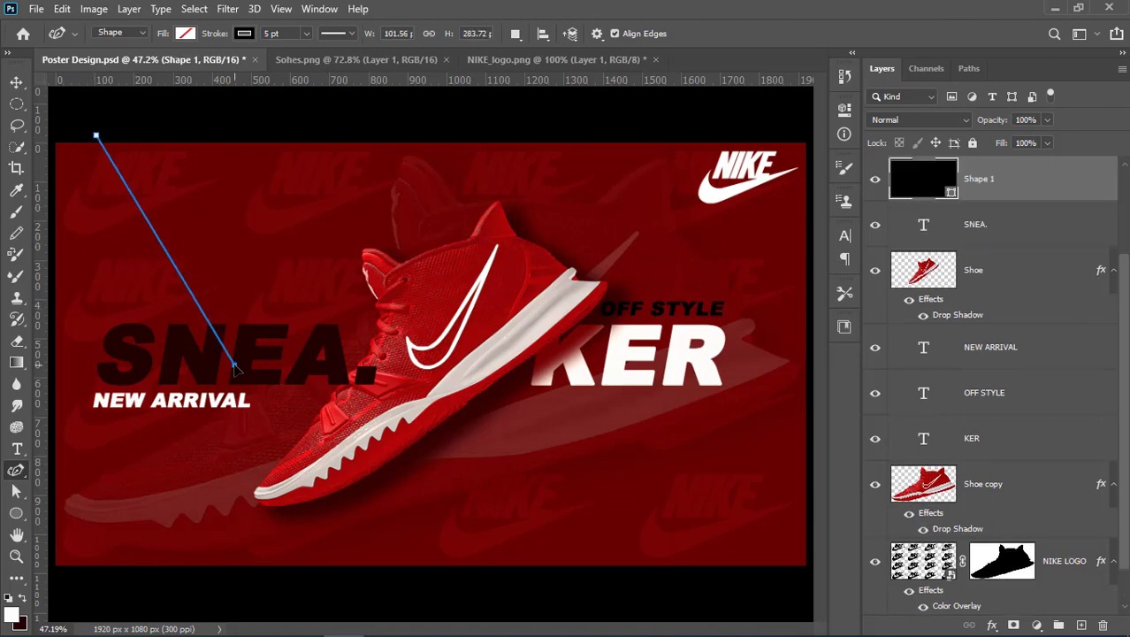
left_click(401, 333)
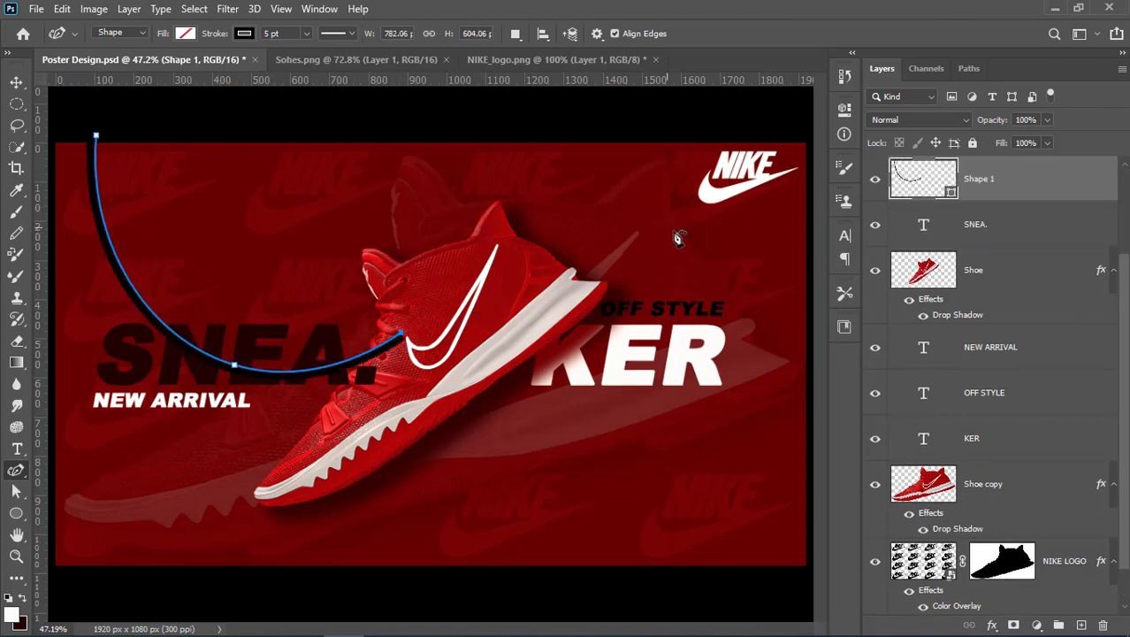
left_click(750, 367)
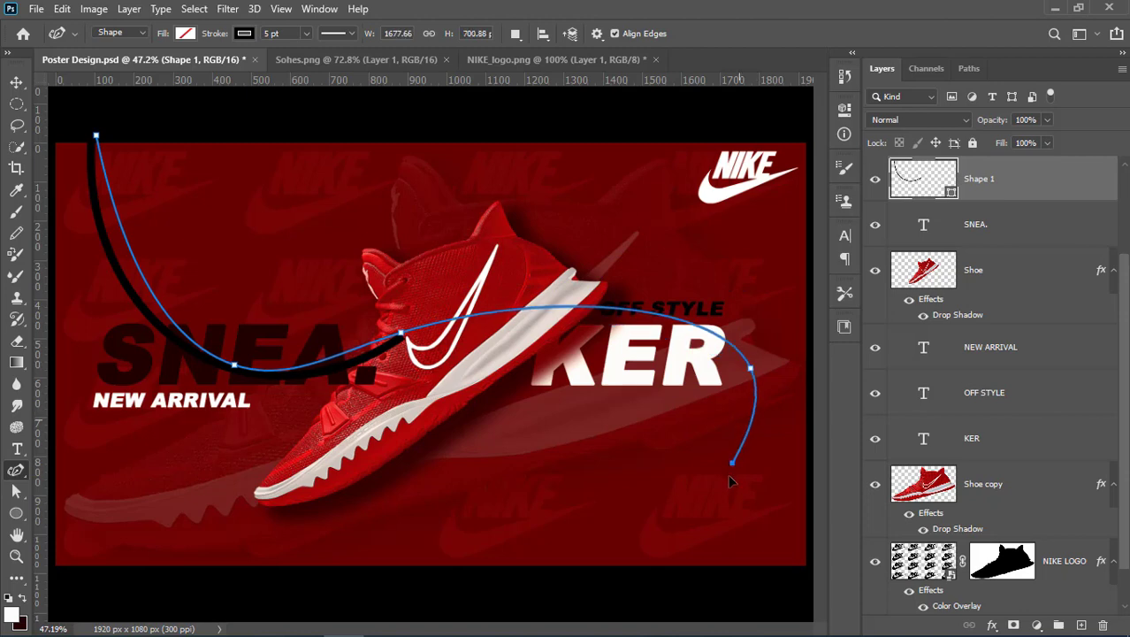
left_click(670, 536)
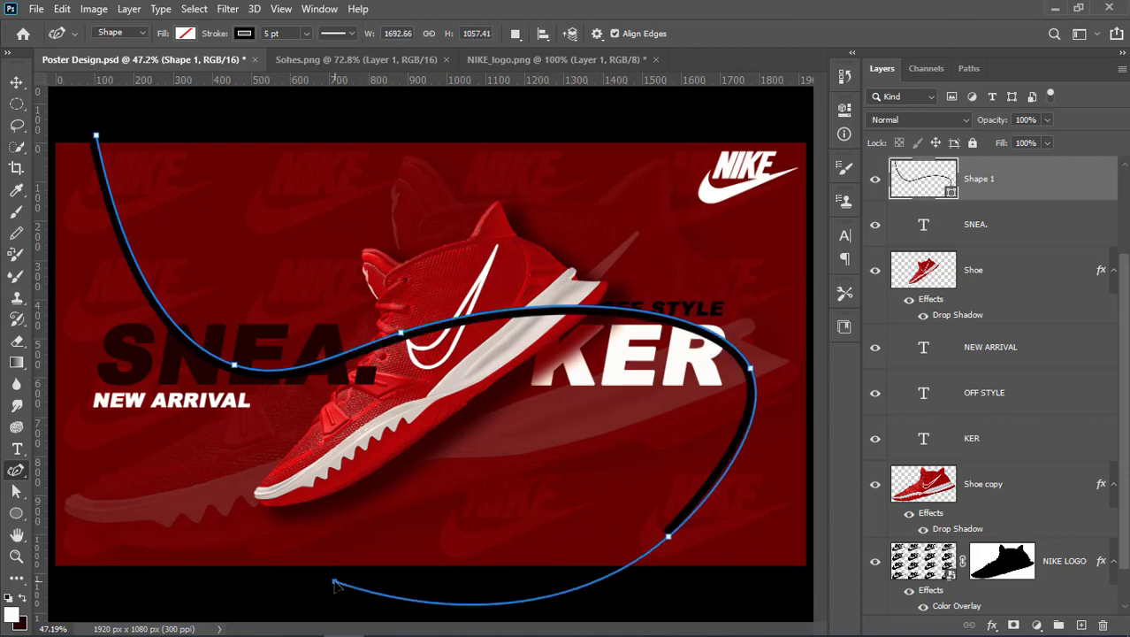
left_click(333, 579)
left_click(92, 370)
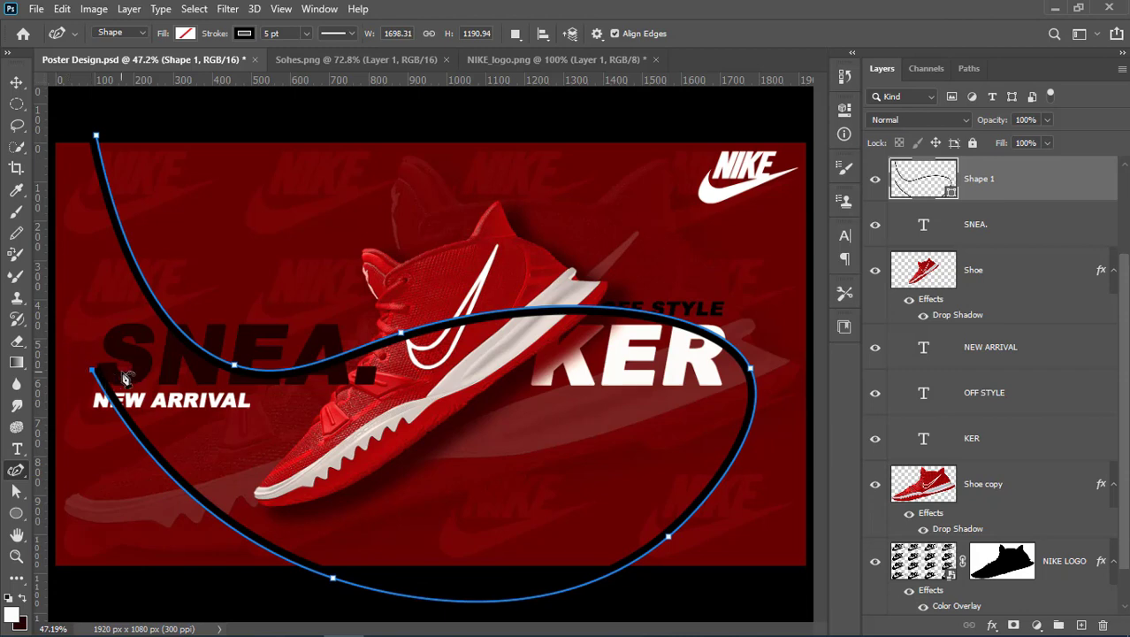
Extend the curve beyond the canvas, around above the poster, and back diagonally across its upper-right area beneath the corner logo.
key("ctrl+minus")
key("ctrl+minus")
left_click(121, 277)
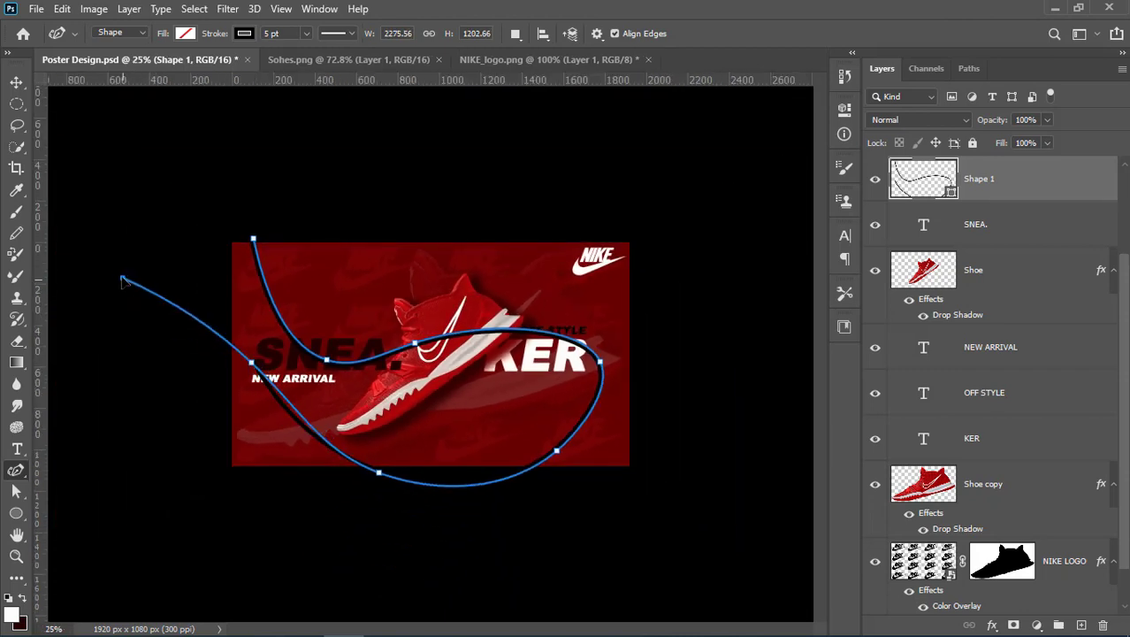
left_click(493, 118)
left_click(724, 325)
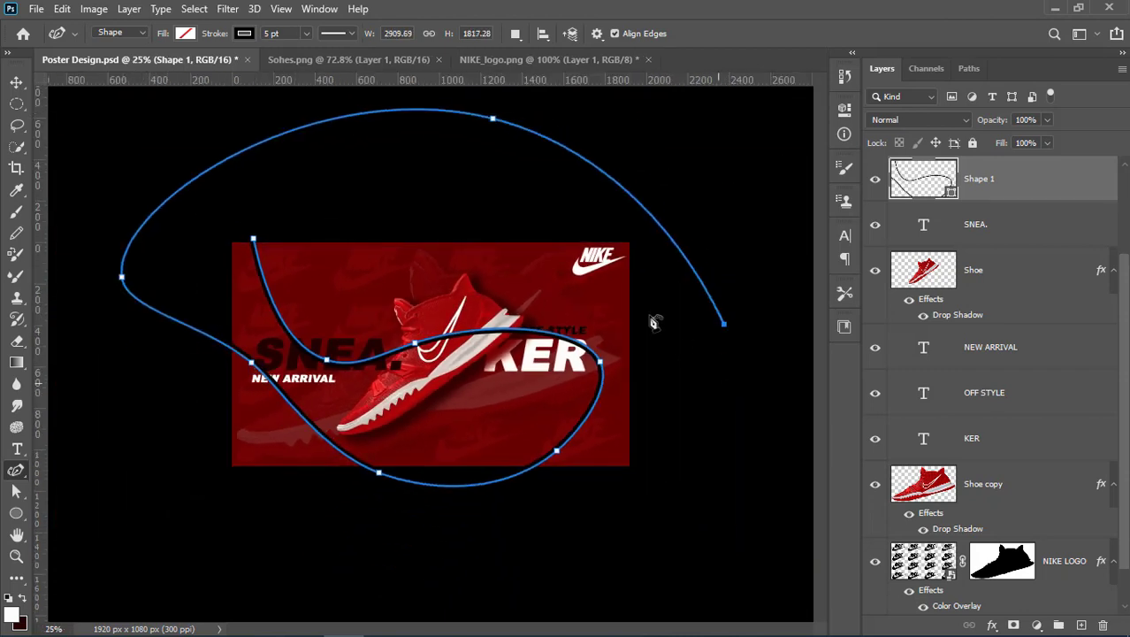
left_click(515, 200)
left_click_drag(515, 200, 496, 275)
left_click(389, 198)
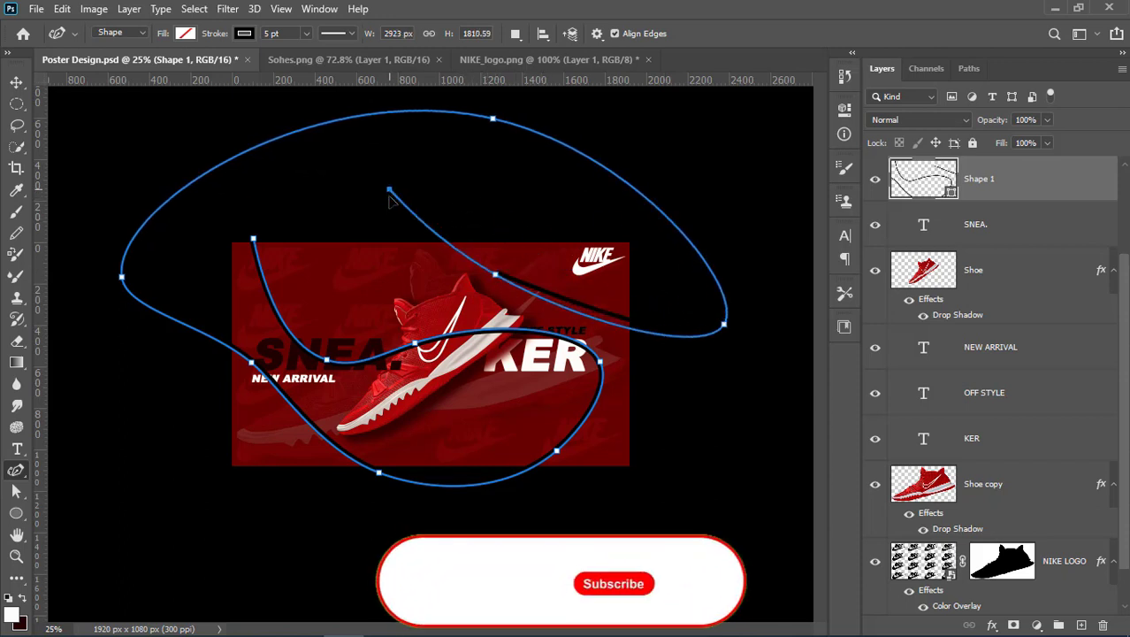
Set the curve's stroke width to 3 pt and its stroke colour to white.
left_click(246, 34)
left_click(297, 33)
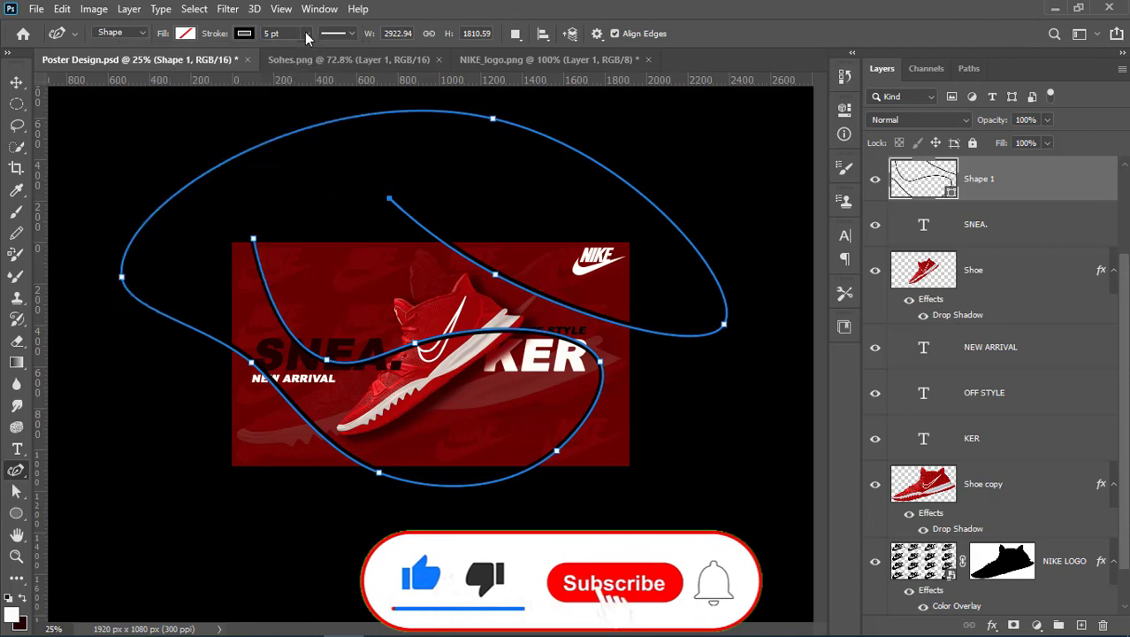
mouse_move(306, 35)
left_mouse_down()
mouse_move(290, 45)
mouse_move(305, 55)
left_mouse_up()
type("3")
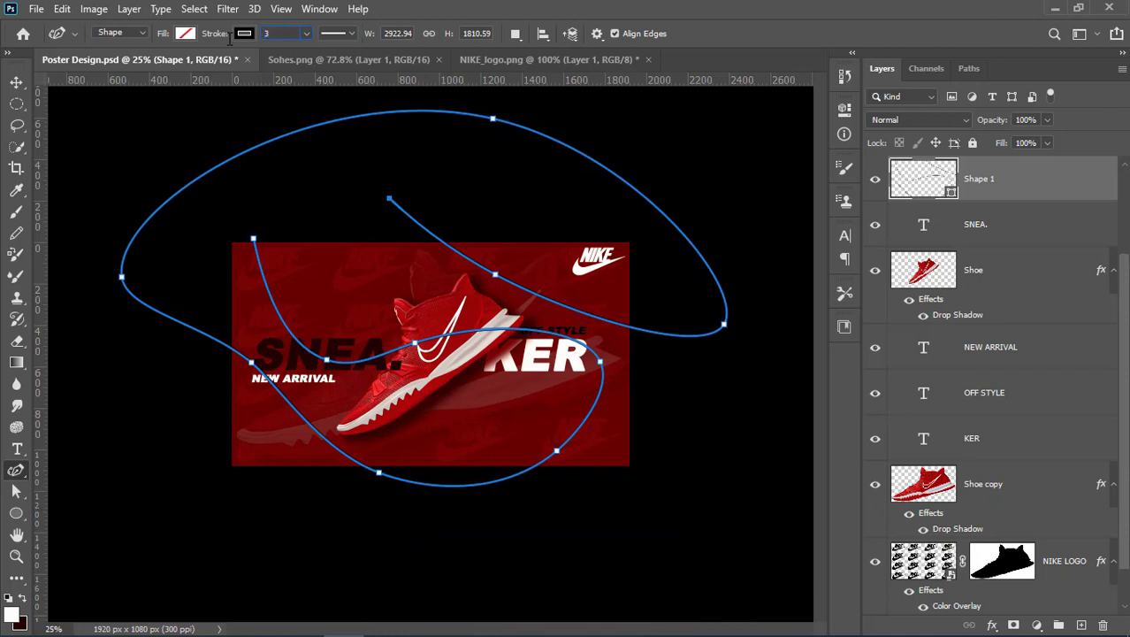
key("Return")
left_click(245, 33)
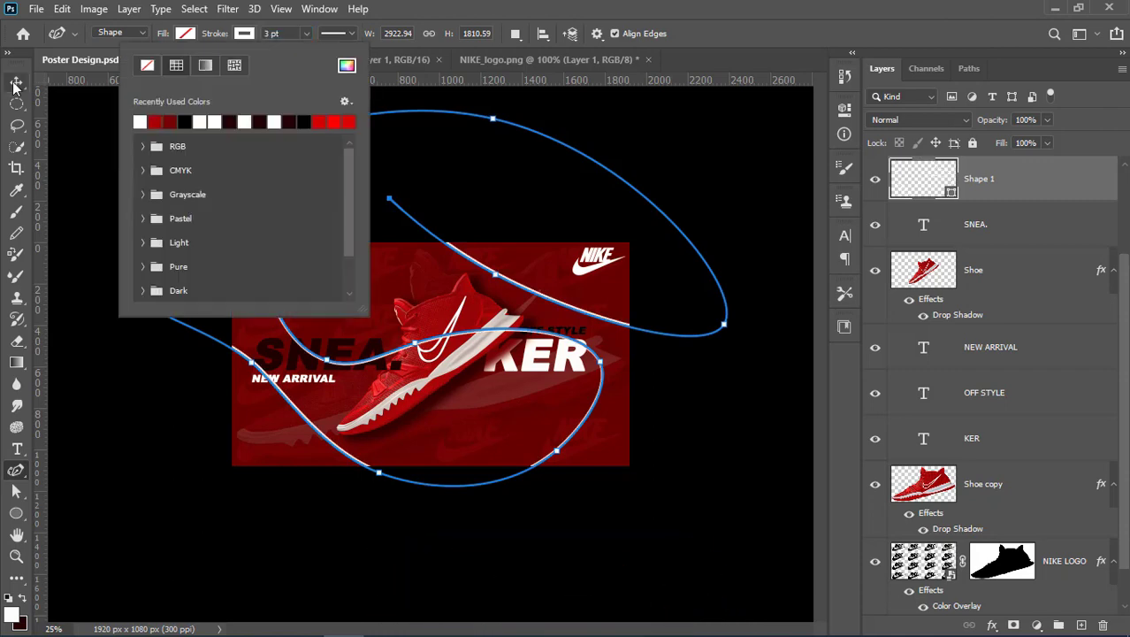
left_click(15, 82)
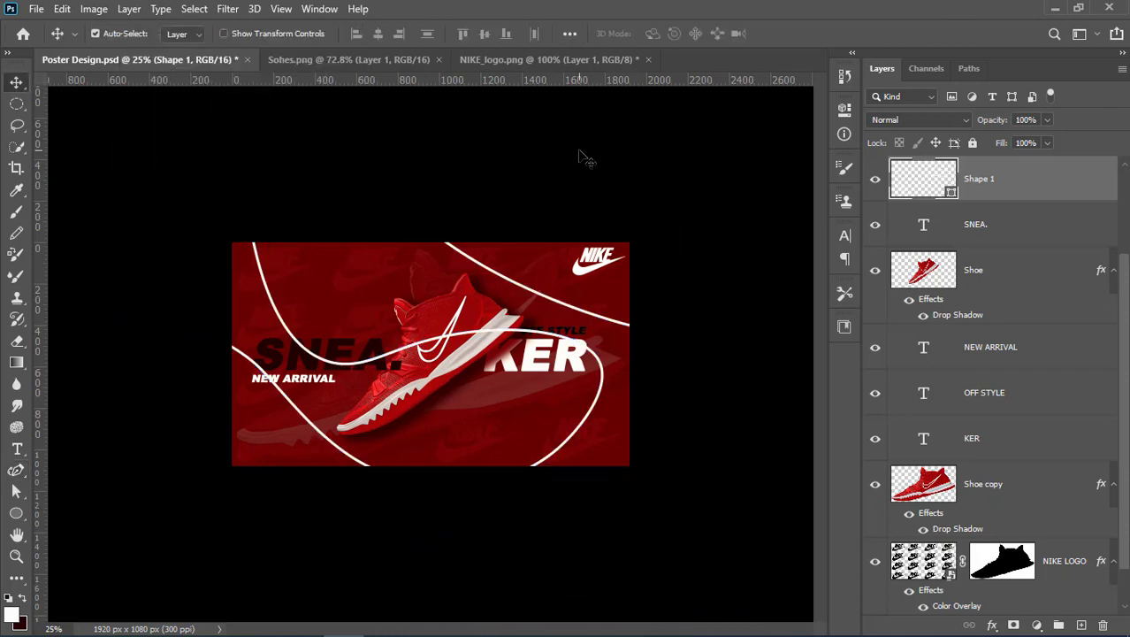
Move the Shape 1 curve layer down the stack to sit between the OFF STYLE and KER text layers.
key("ctrl")
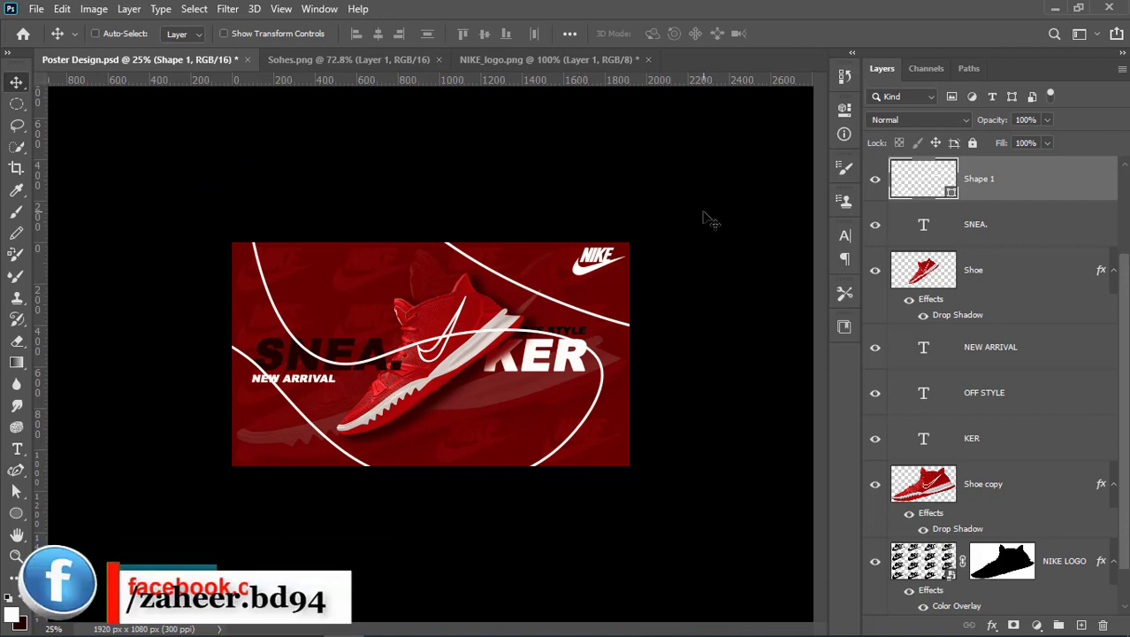
key("ctrl+0")
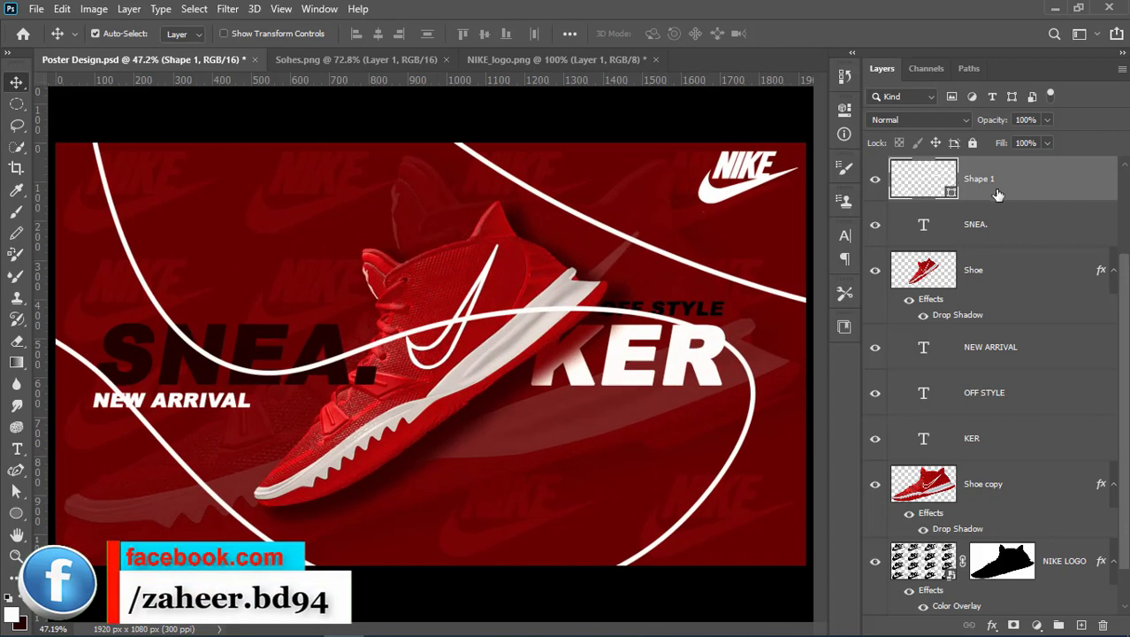
left_click_drag(1001, 193, 1002, 394)
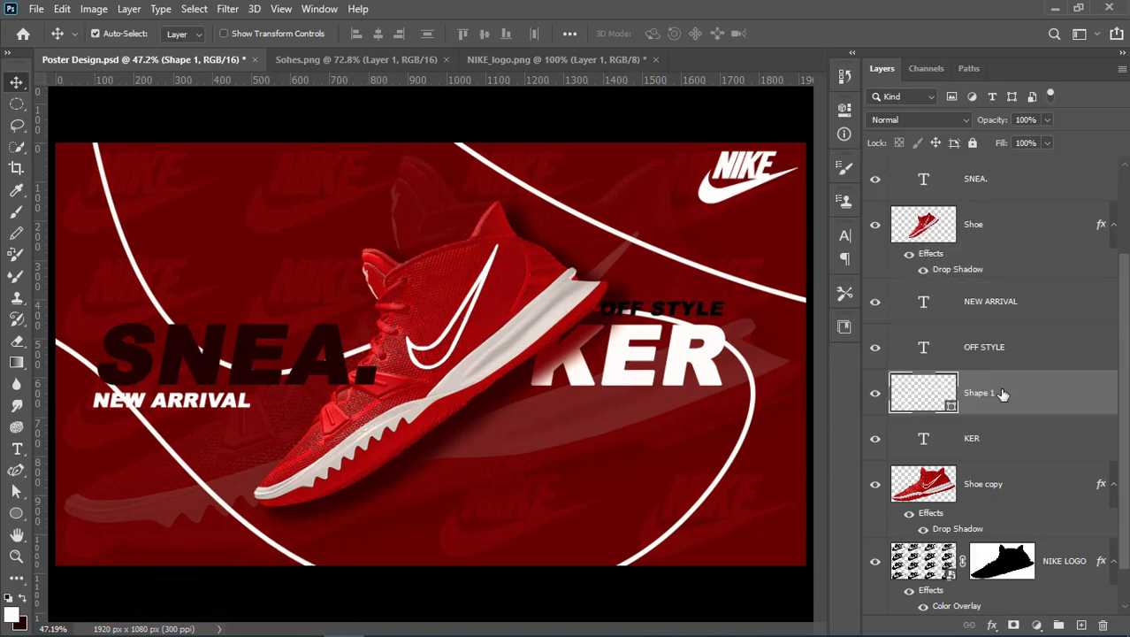